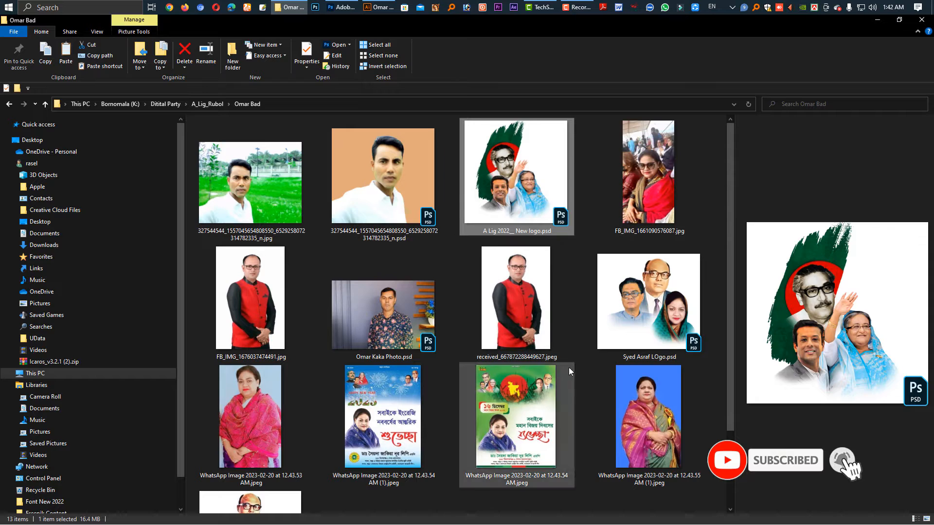
Open received_667872288449627.jpeg in Photoshop and select the standing man using Select Subject.
left_click(530, 320)
left_click_drag(529, 317, 445, 161)
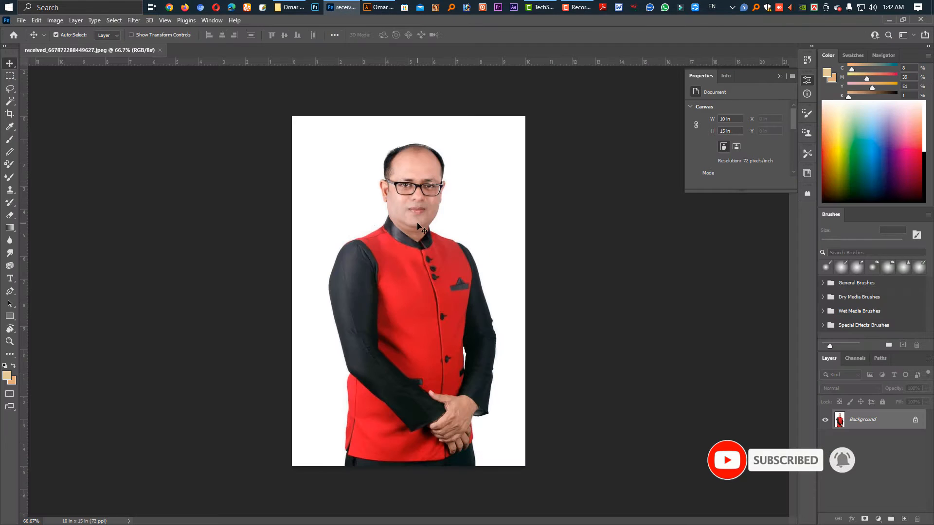
left_click(10, 103)
left_click(12, 103)
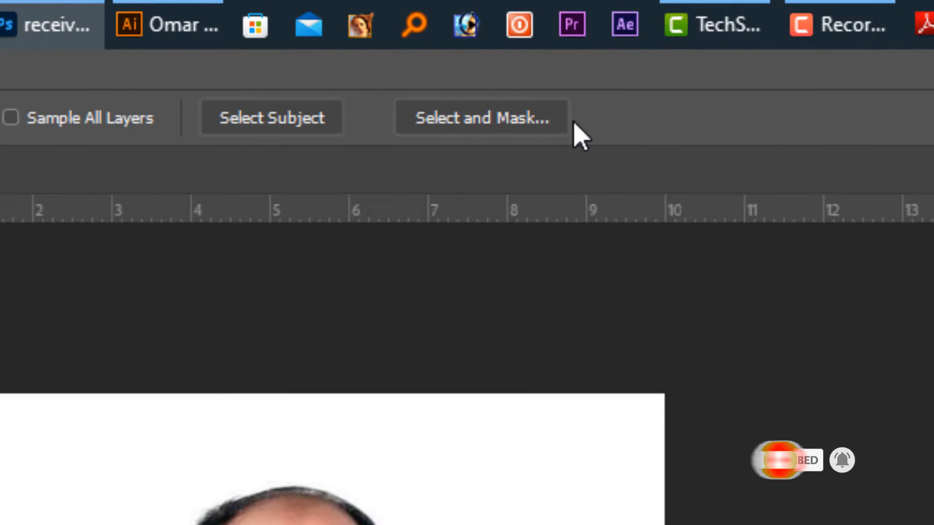
left_click(287, 128)
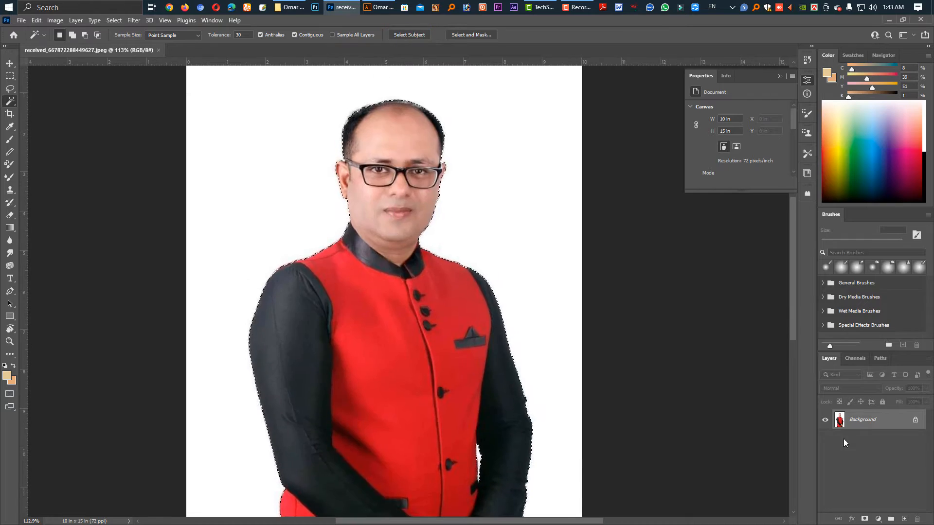
Remove the white backdrop around the man from a duplicate of the photo layer and hide the original Background layer.
key("ctrl+j")
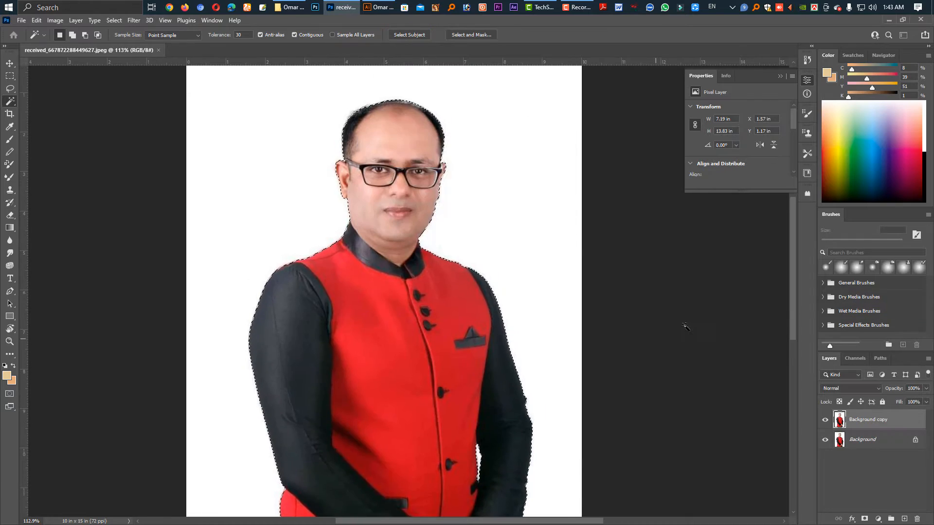
left_click(565, 331)
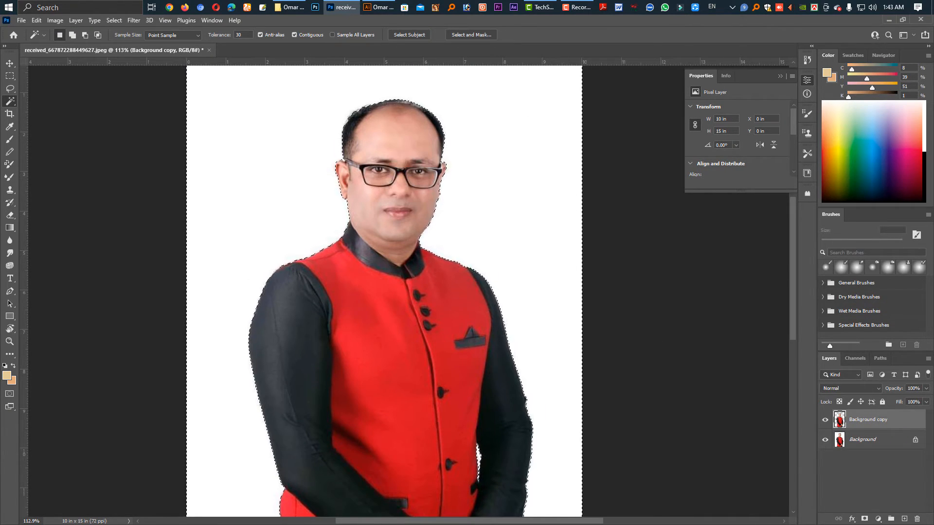
key("Delete")
key("ctrl+d")
left_click(825, 440)
scroll(431, 262, "up", 1)
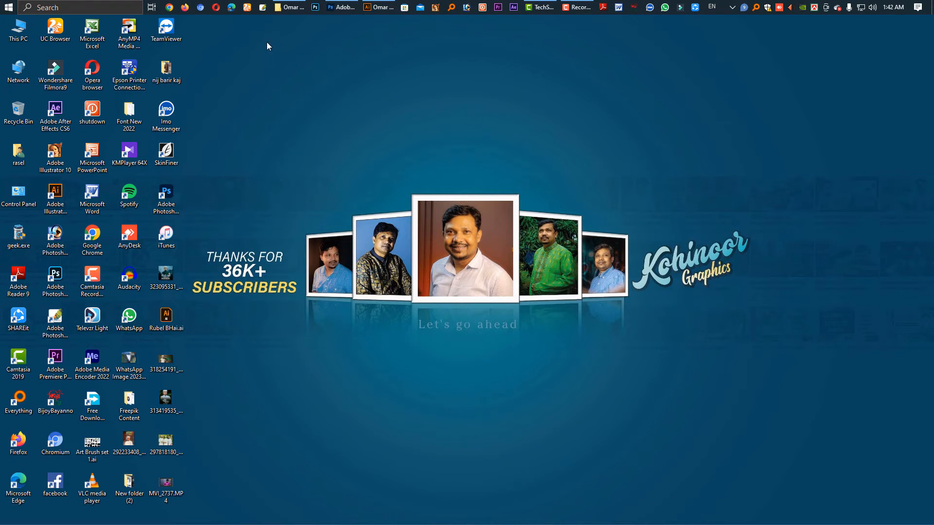
Switch to the image folder in File Explorer and open received_667872288449627.jpeg in Photoshop.
left_click(285, 9)
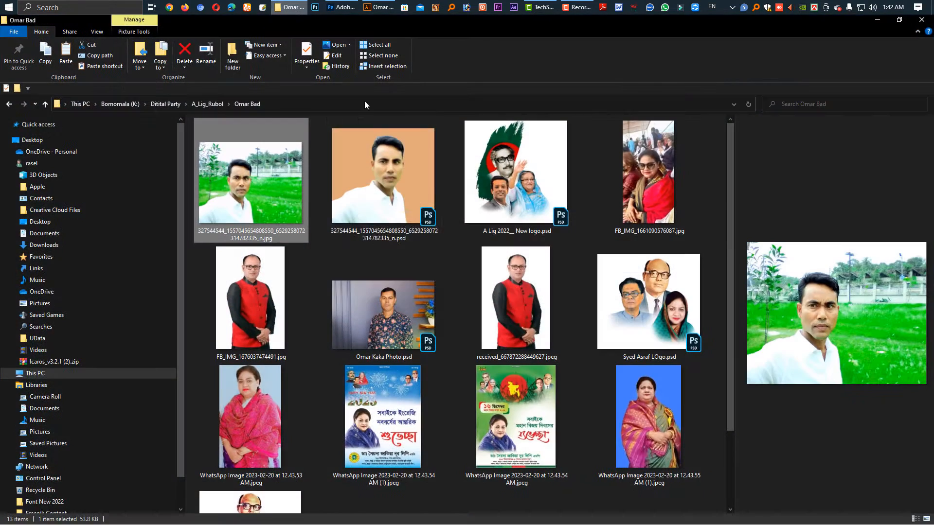
scroll(334, 285, "down", 2)
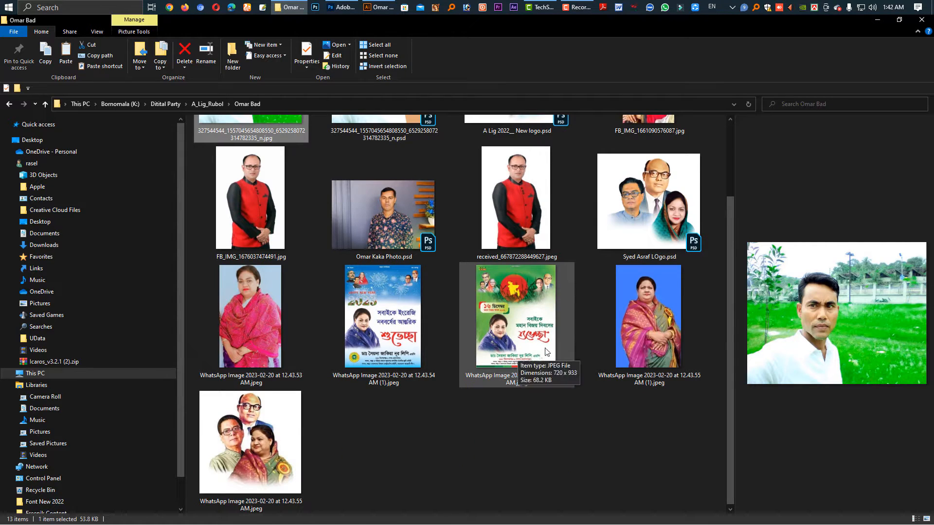
left_click(493, 124)
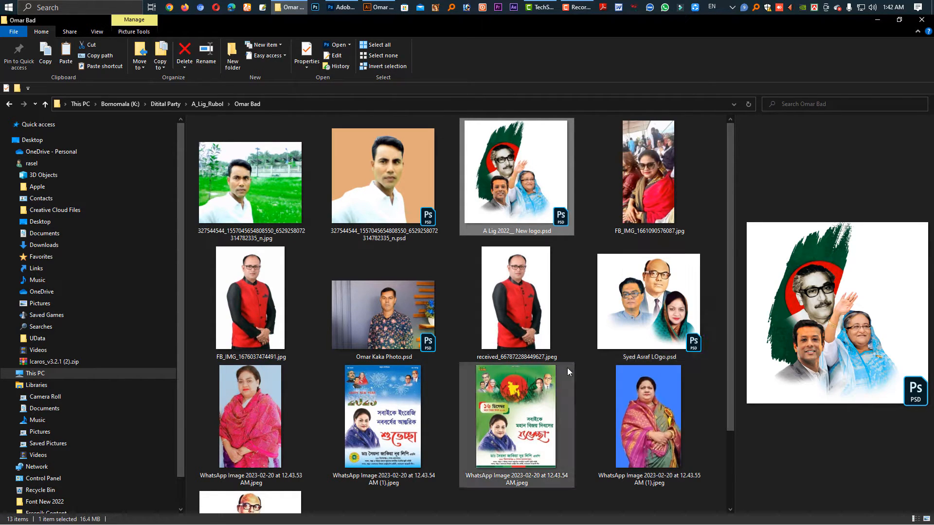
left_click(530, 320)
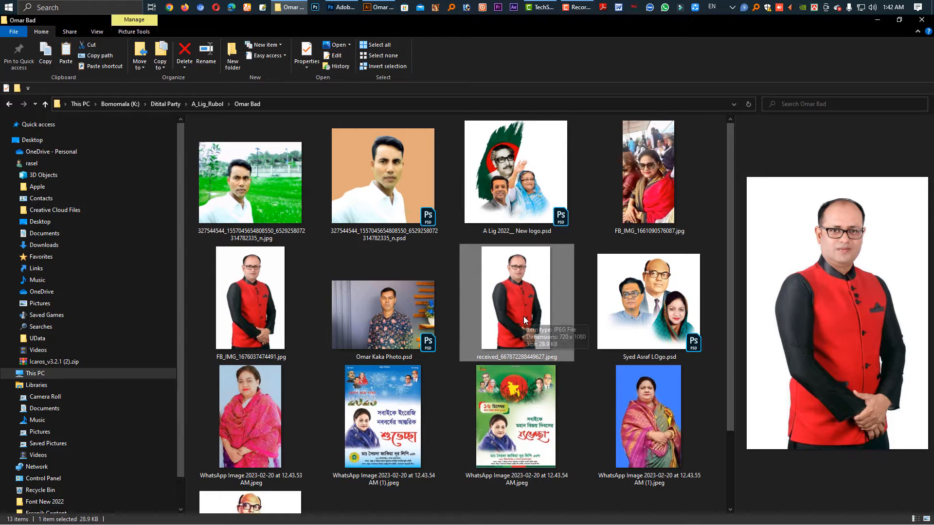
mouse_move(522, 309)
left_mouse_down()
mouse_move(430, 181)
mouse_move(340, 7)
mouse_move(451, 134)
mouse_move(462, 225)
left_mouse_up()
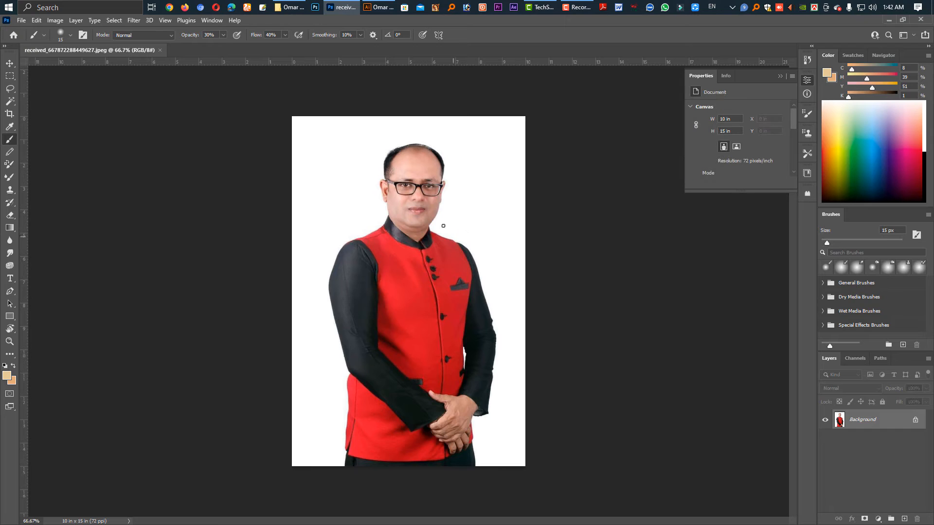
Select the man in the red vest with the Magic Wand tool's Select Subject option.
key("v")
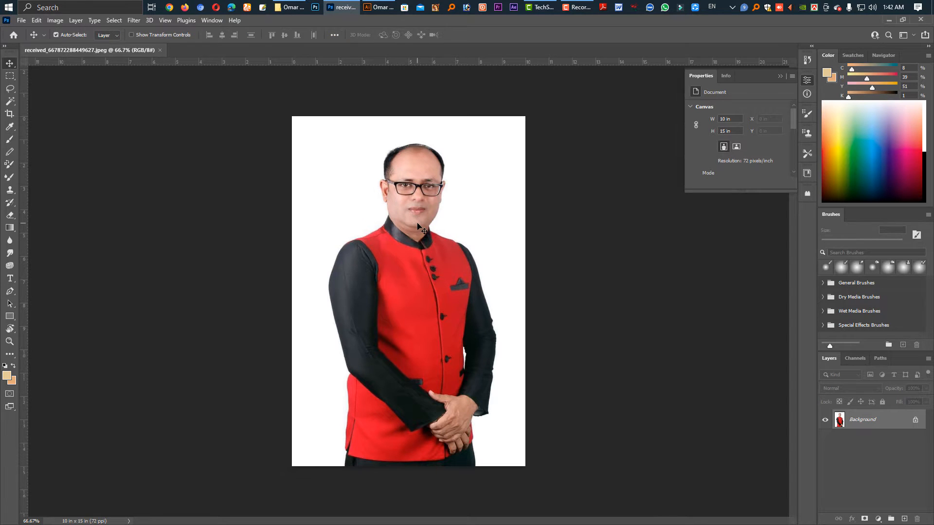
left_click(11, 106)
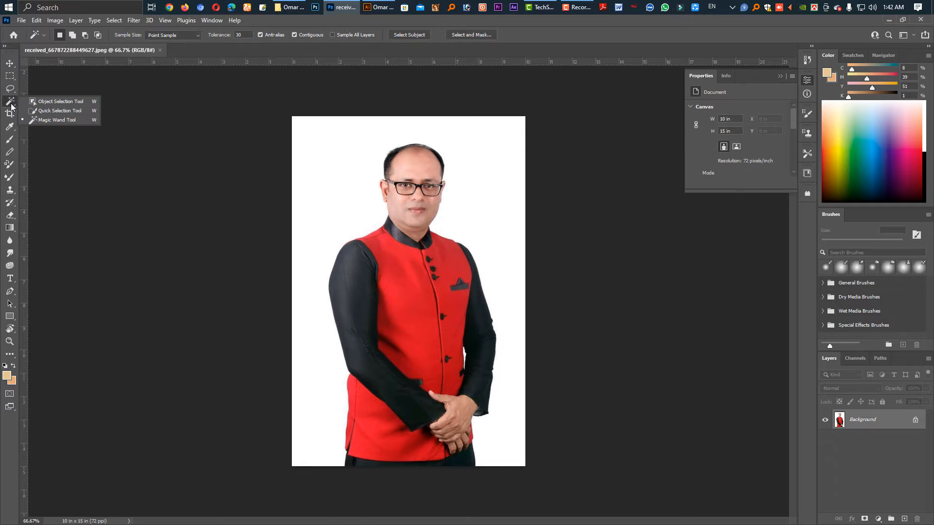
left_click(12, 102)
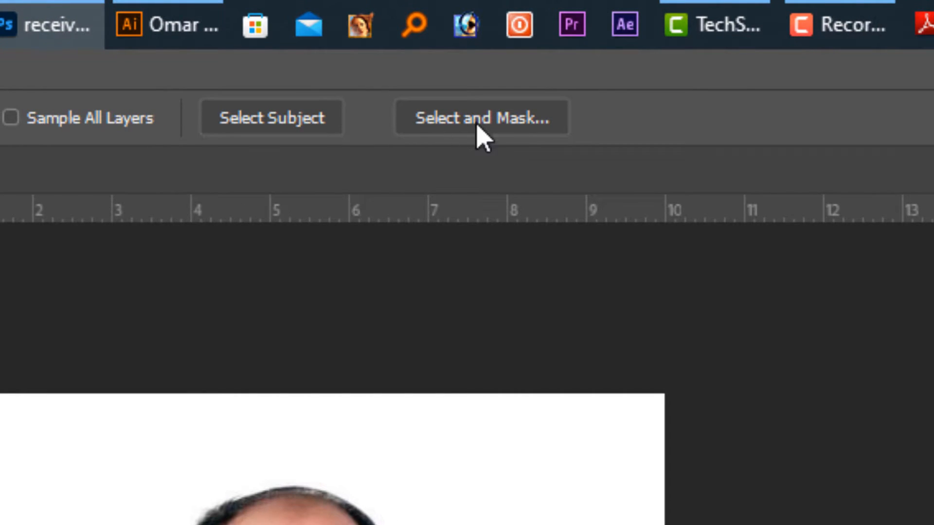
left_click(288, 126)
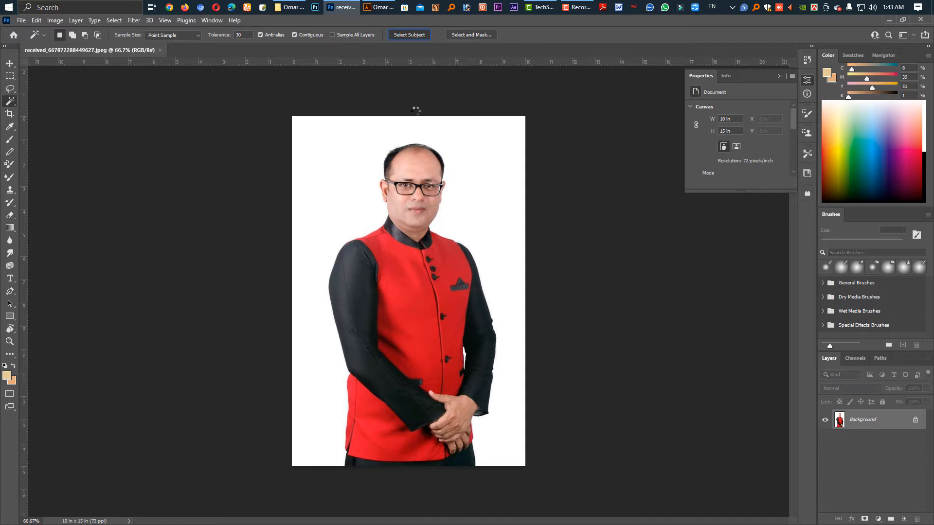
scroll(416, 270, "up", 5)
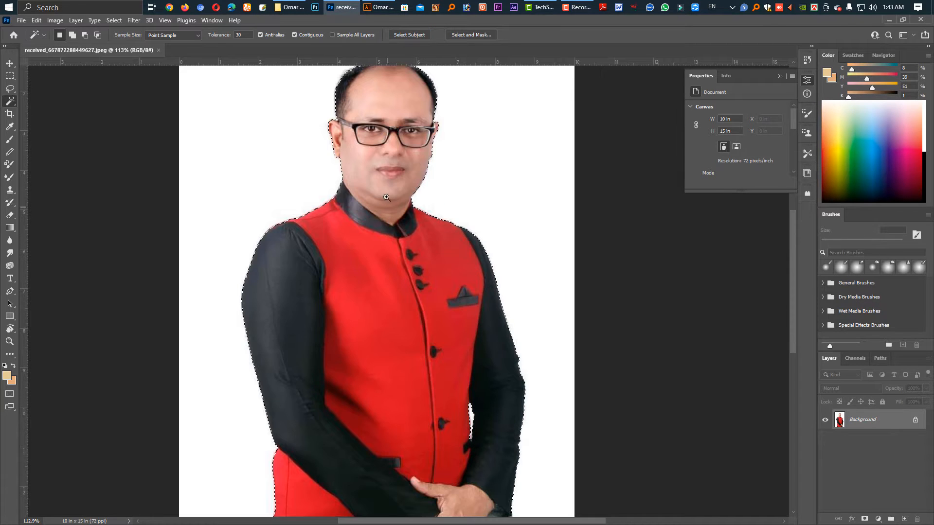
left_click_drag(385, 185, 397, 245)
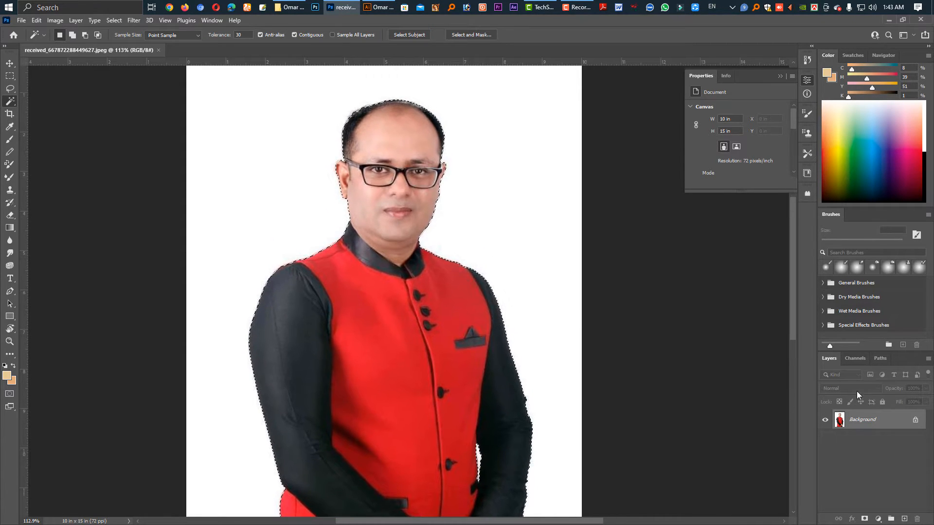
Duplicate the photo's Background layer while keeping the selection around the man active.
right_click(874, 426)
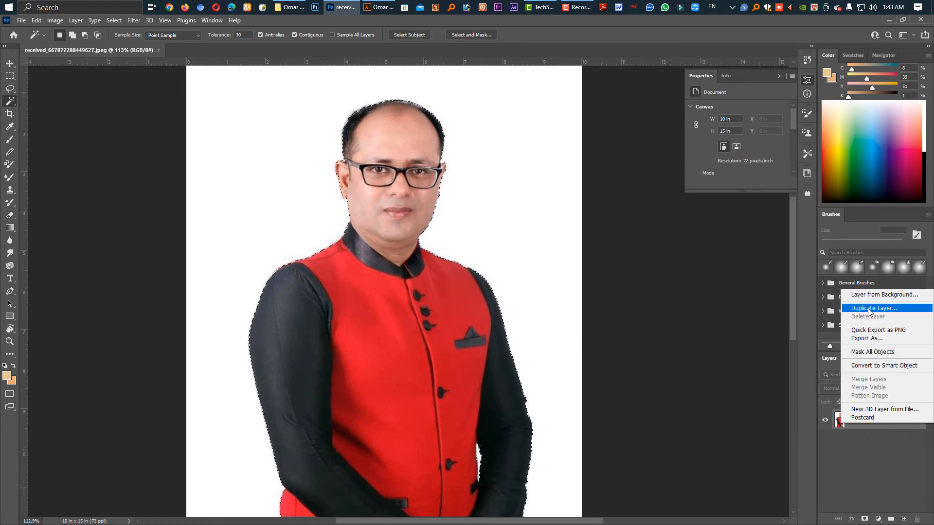
left_click(864, 311)
left_click(547, 161)
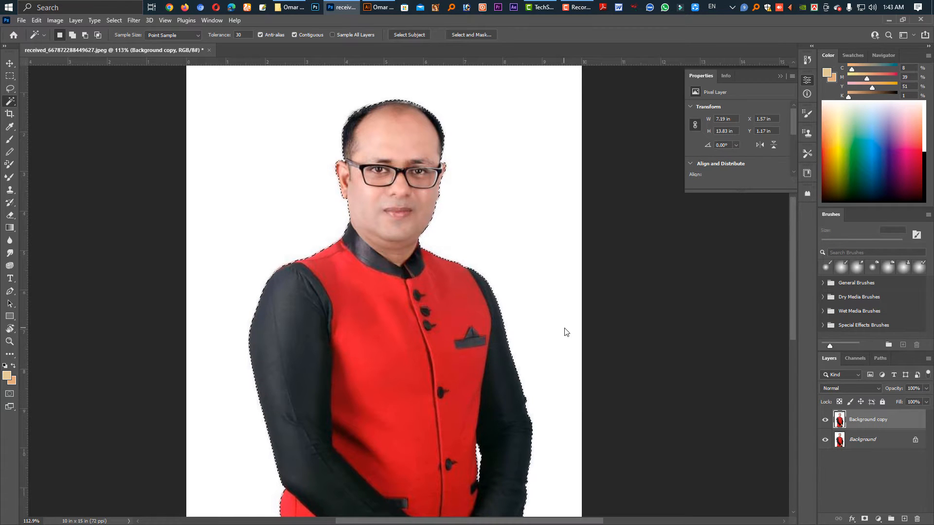
Invert the selection to cover the white backdrop and feather it by 1 pixel.
key("ctrl+shift+i")
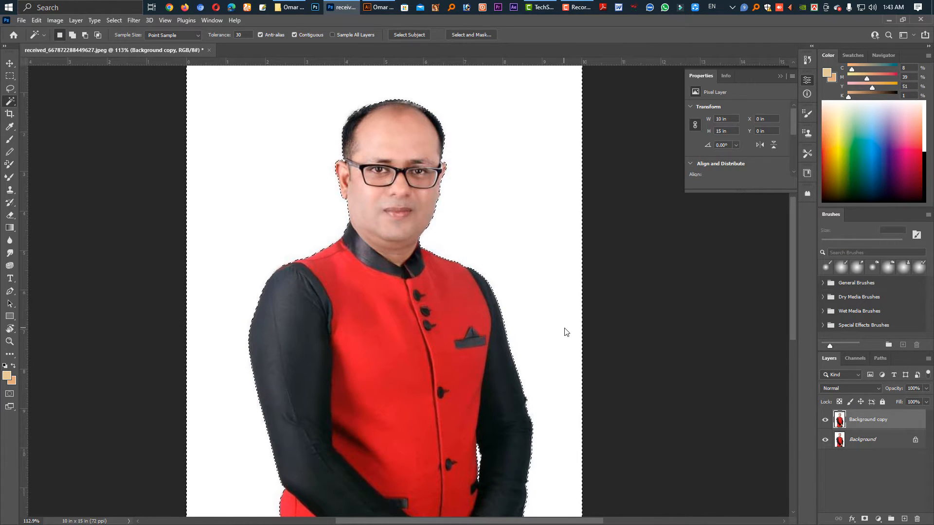
key("shift+F6")
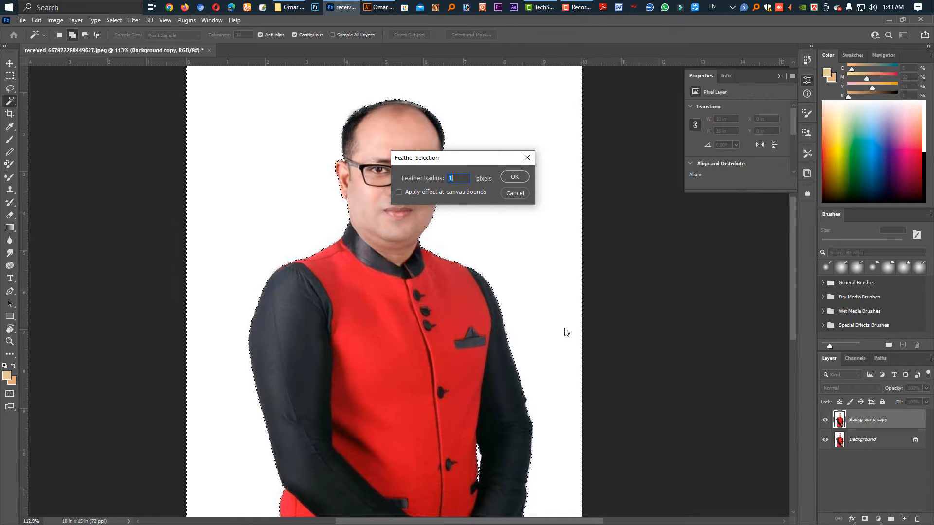
key("Return")
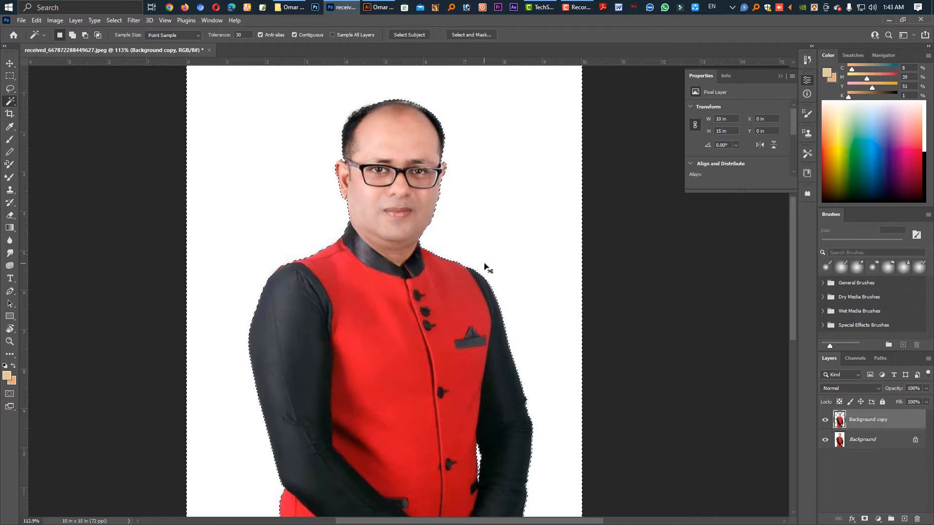
Cut the selected white backdrop out of the duplicate layer and hide the original Background layer.
key("ctrl+x")
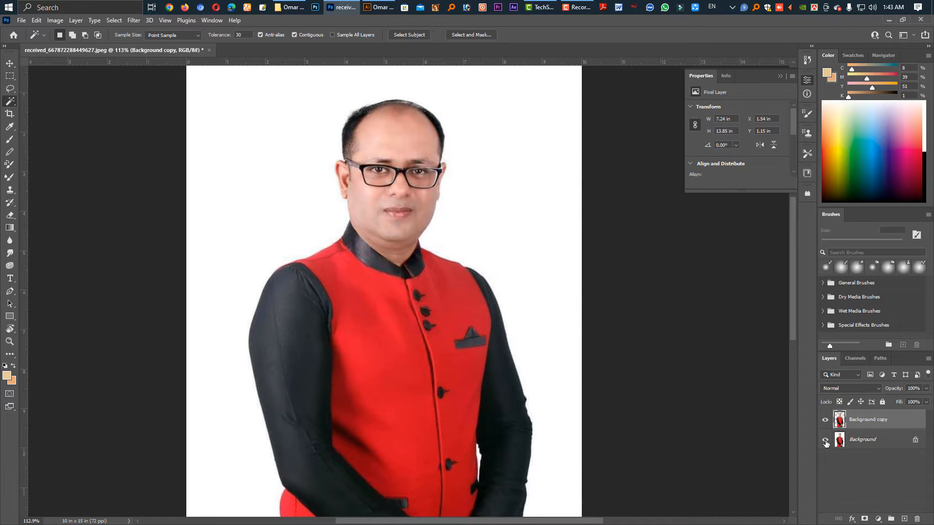
left_click(825, 441)
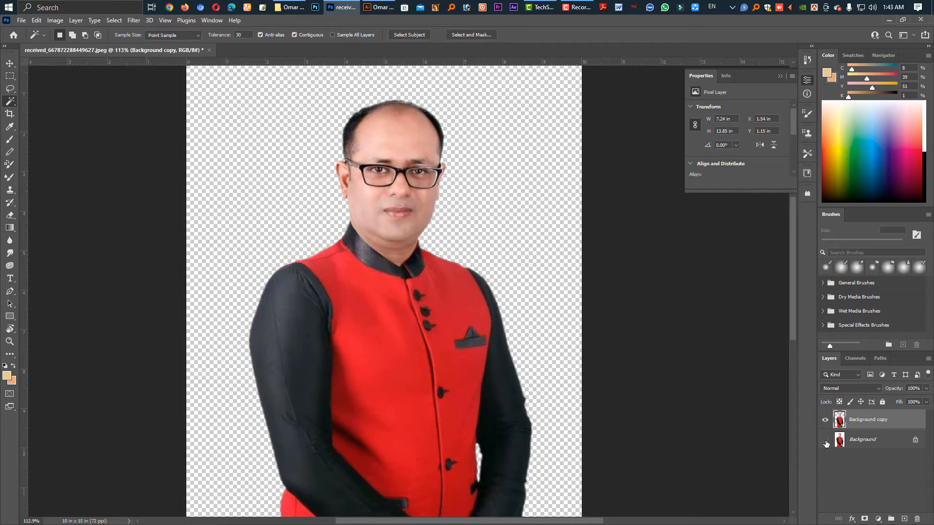
scroll(388, 192, "up", 1)
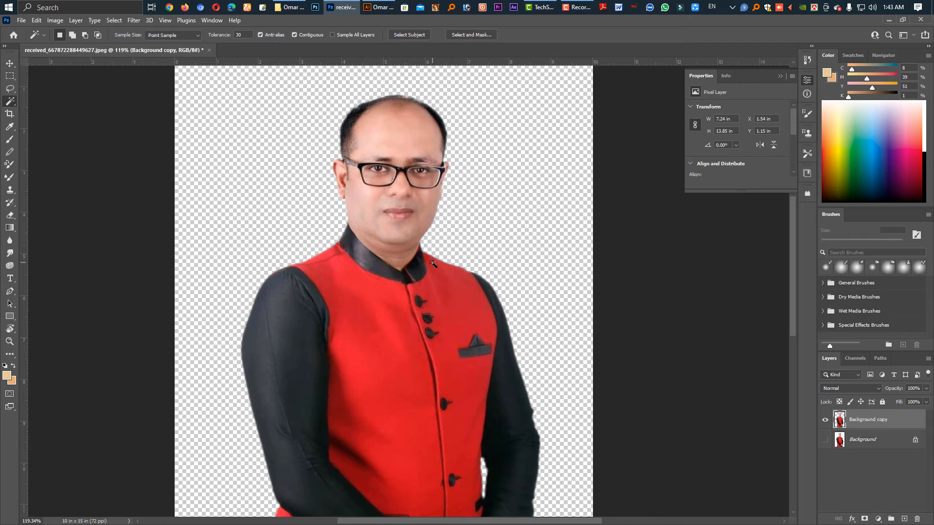
From File Explorer, open the orange-background portrait, A Lig 2022__ New logo, floral-shirt portrait and three-person logo PSD files together in Photoshop.
left_click(291, 6)
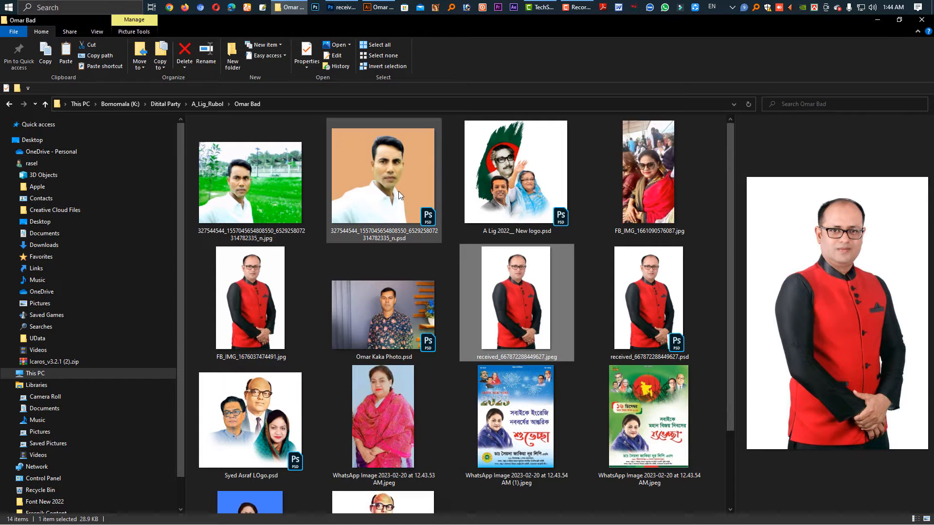
left_click(407, 199)
left_click(510, 197, "ctrl")
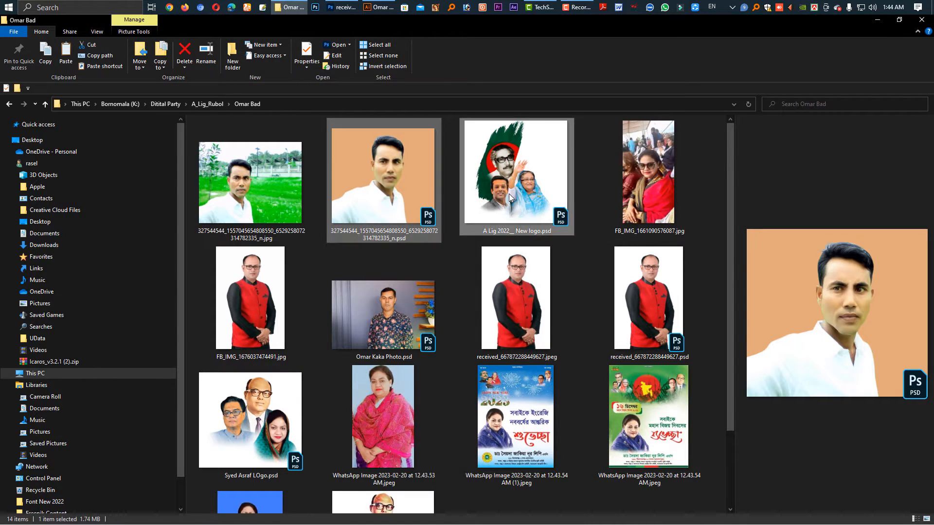
left_click(412, 342, "ctrl")
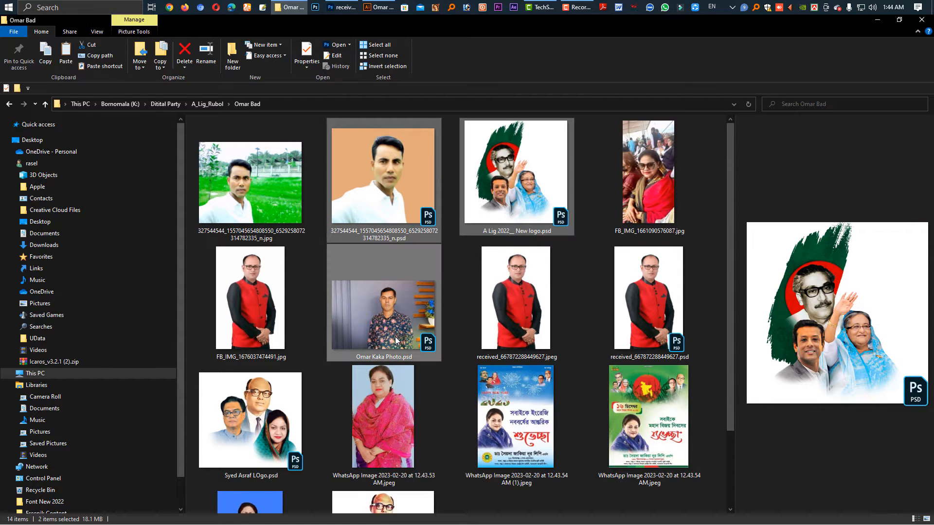
left_click(262, 423, "ctrl")
left_click_drag(263, 423, 489, 49)
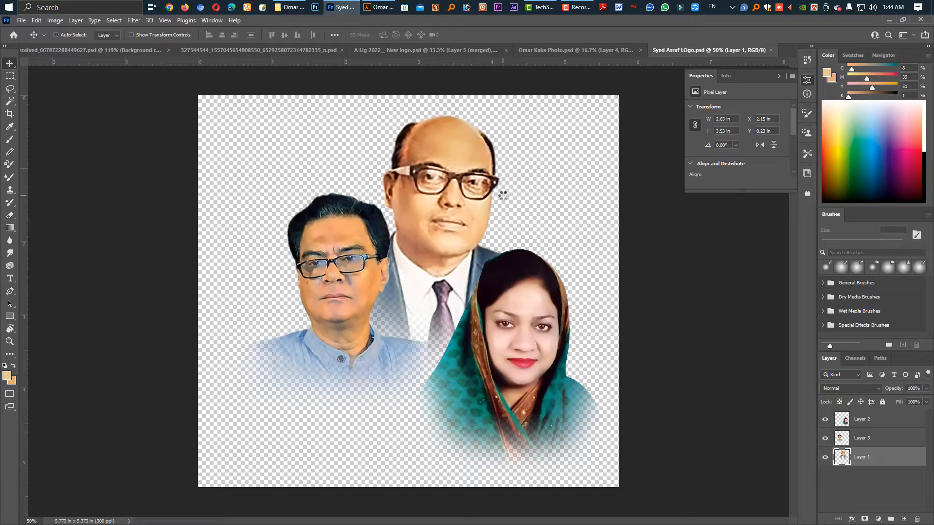
Create a new document 96 inches wide and 48 inches high at 70 pixels/inch in CMYK color mode.
key("ctrl+n")
left_click(652, 185)
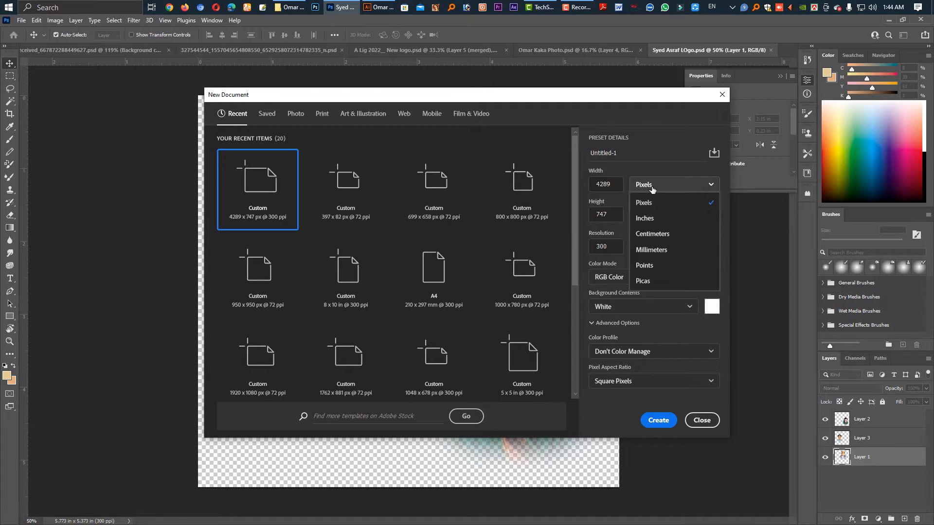
left_click(645, 219)
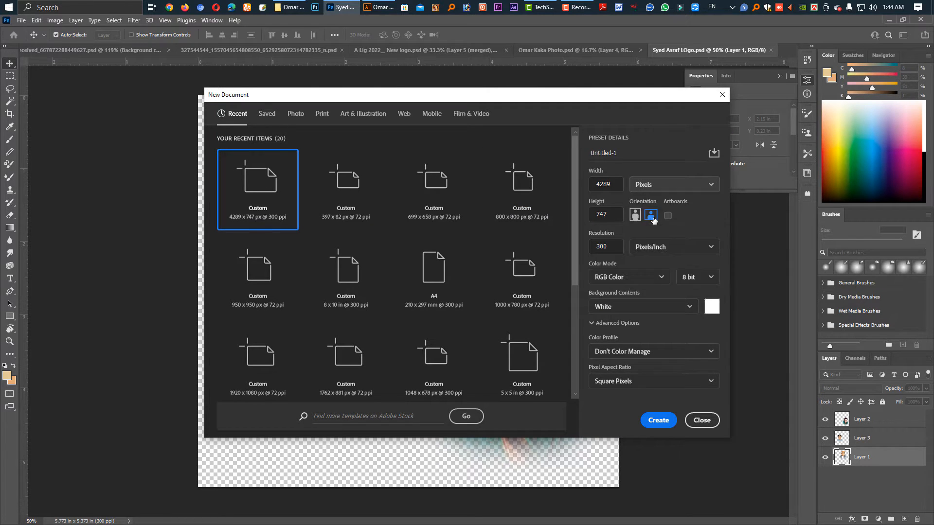
double_click(614, 184)
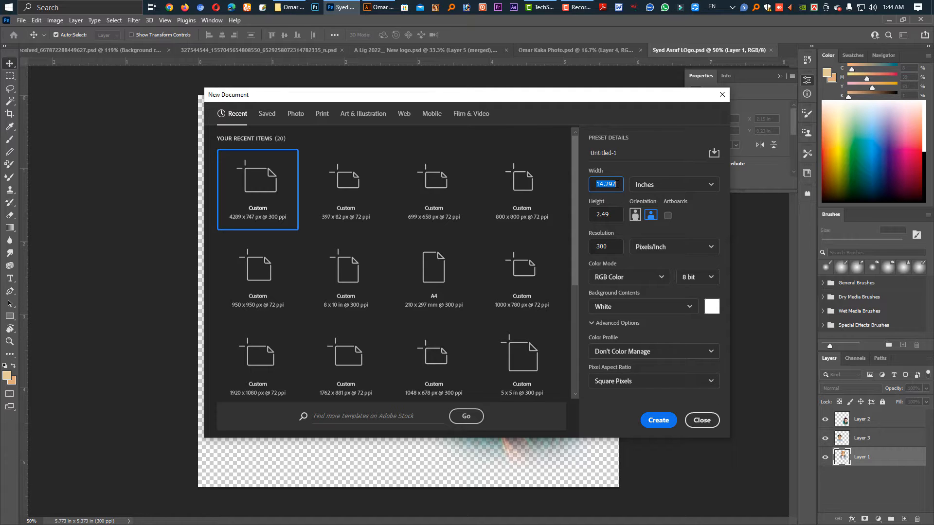
type("96")
key("Tab")
key("Tab")
type("4")
left_click(618, 251)
left_click(649, 277)
left_click(644, 314)
left_click(658, 422)
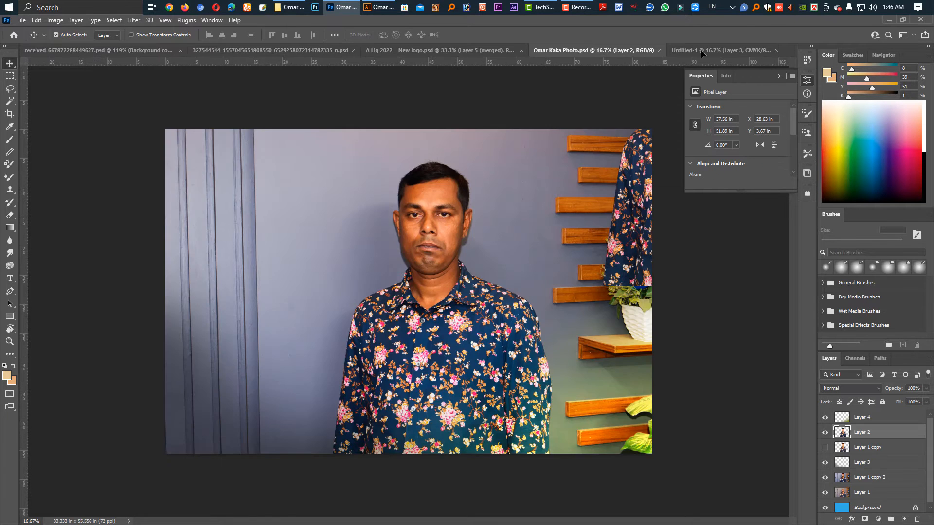
Position the floral-shirt portrait at about X 37.8 in, Y 7.3 in on the new canvas and close its source PSD.
left_click_drag(418, 292, 456, 325)
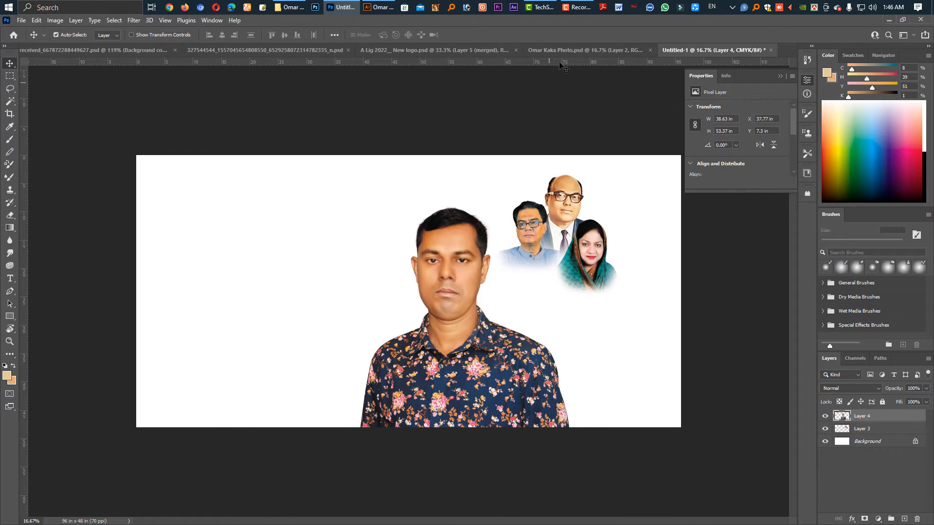
left_click(564, 50)
key("ctrl+w")
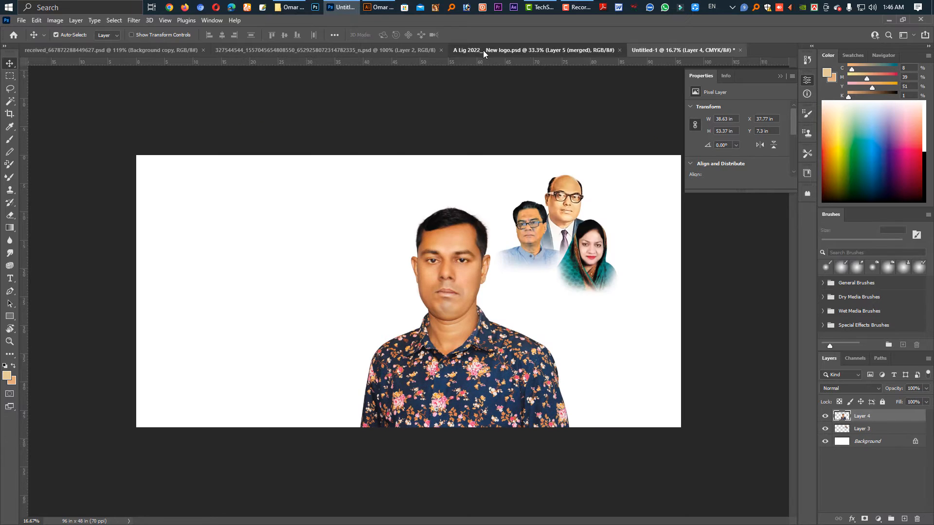
Bring the merged logo layer from A Lig 2022__ New logo.psd into the banner and scale it to fit the canvas's upper-left corner.
left_click(483, 50)
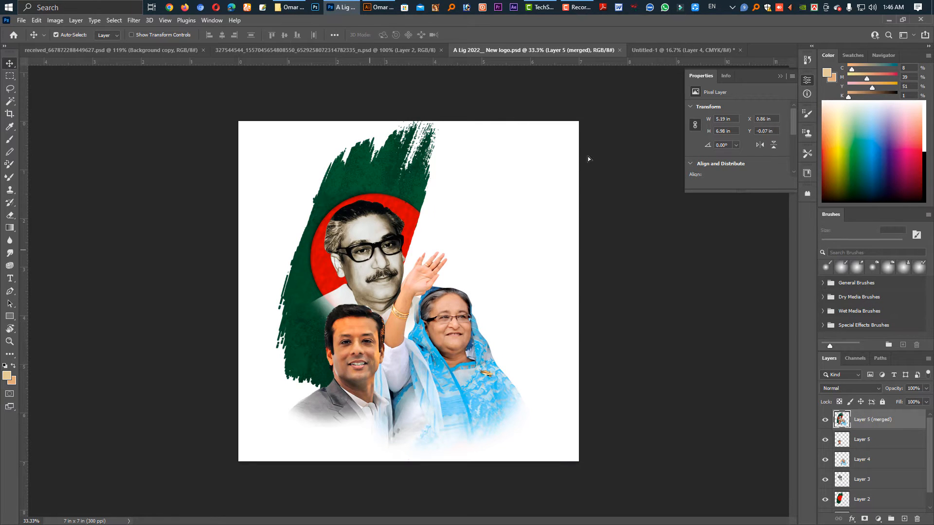
left_click_drag(587, 157, 200, 242)
key("ctrl+t")
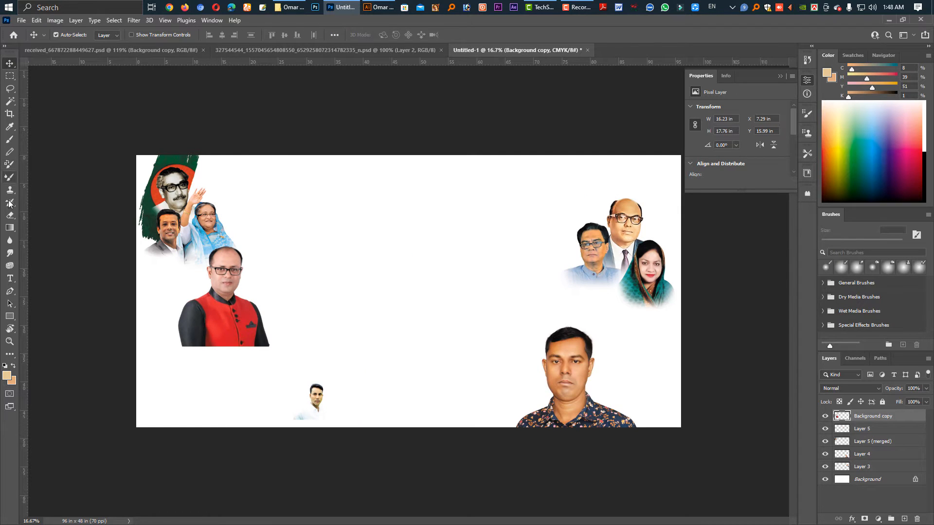
Fade the bottom edge of the red-vest portrait using the Eraser Tool with a 900 px soft brush.
left_click(10, 217)
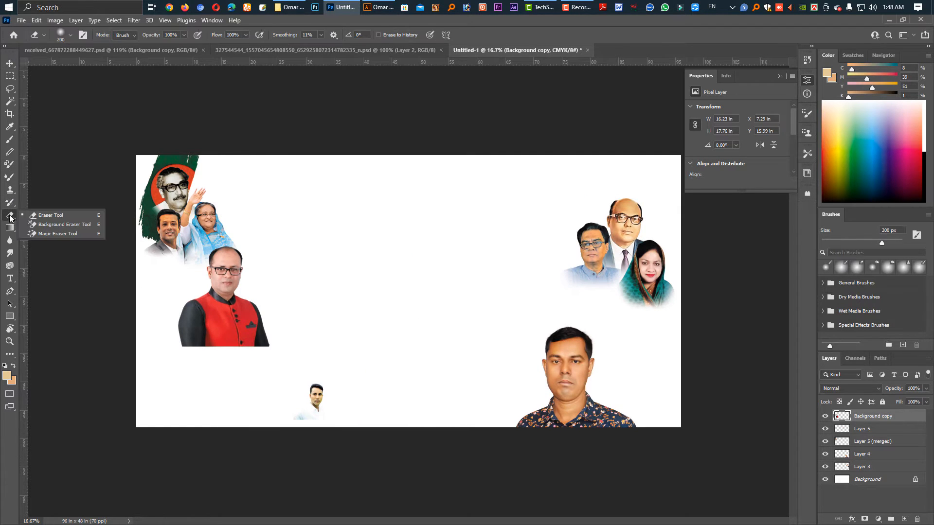
left_click(39, 217)
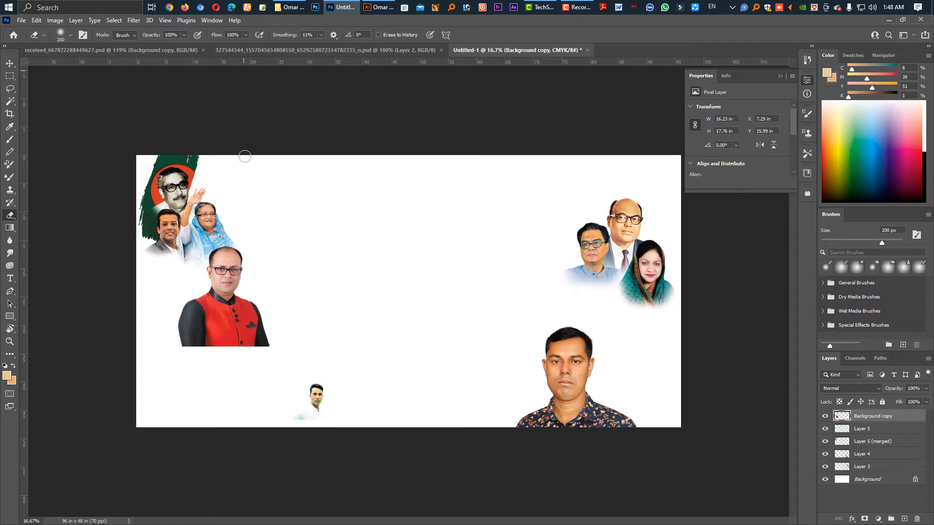
key("bracketright")
key("bracketright")
key("bracketright")
key("bracketright")
key("bracketright")
key("bracketright")
key("bracketright")
key("bracketright")
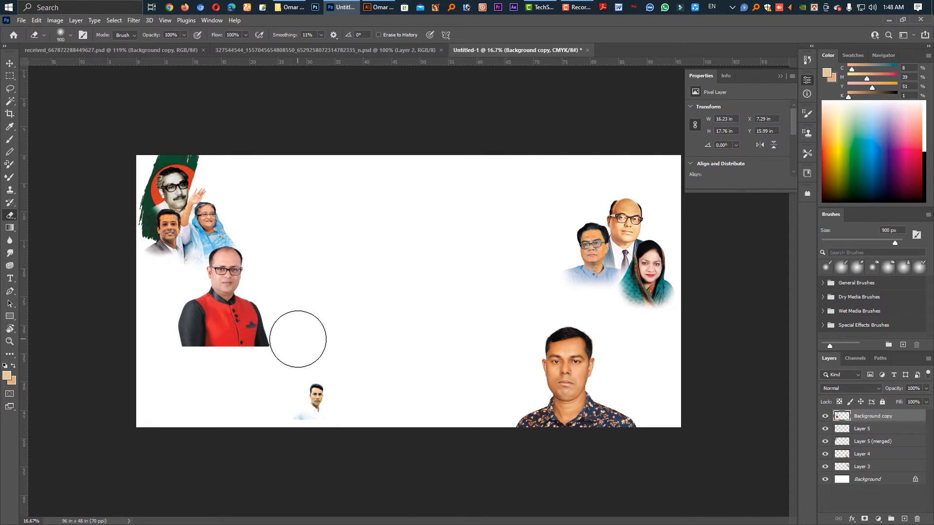
mouse_move(298, 331)
left_mouse_down()
mouse_move(263, 354)
mouse_move(173, 357)
left_mouse_up()
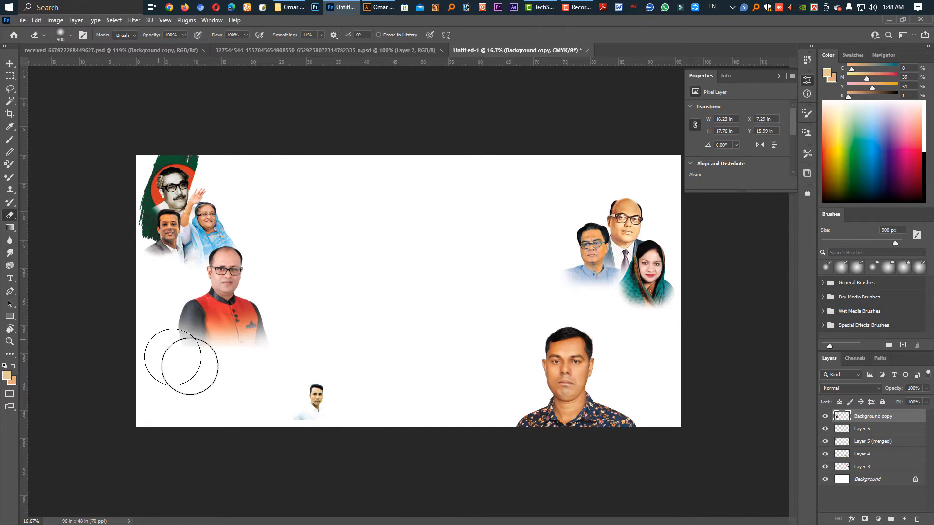
Soften the red-vest portrait's sides and lower edge with the Eraser at 700 and 900 px, then reposition the portrait below the logo.
key("bracketleft")
key("bracketleft")
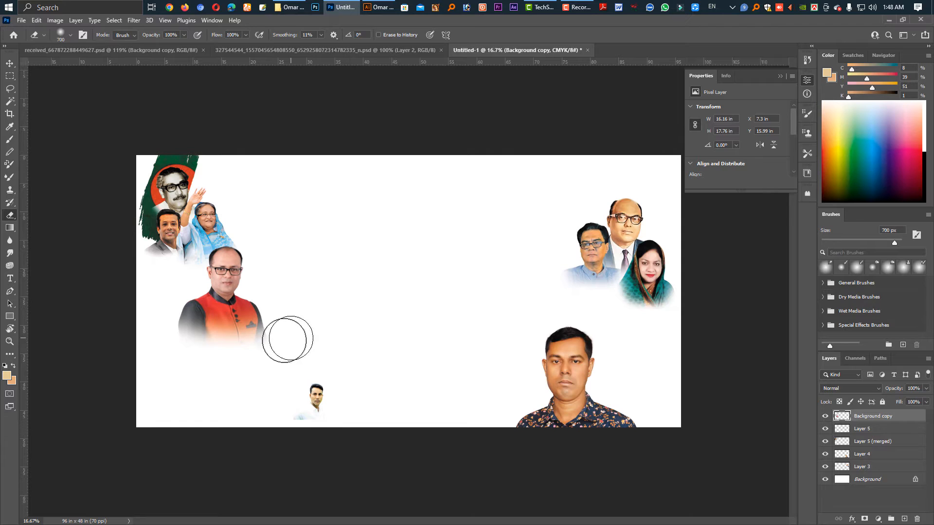
mouse_move(291, 338)
left_mouse_down()
mouse_move(211, 357)
mouse_move(140, 339)
left_mouse_up()
key("bracketright")
key("bracketright")
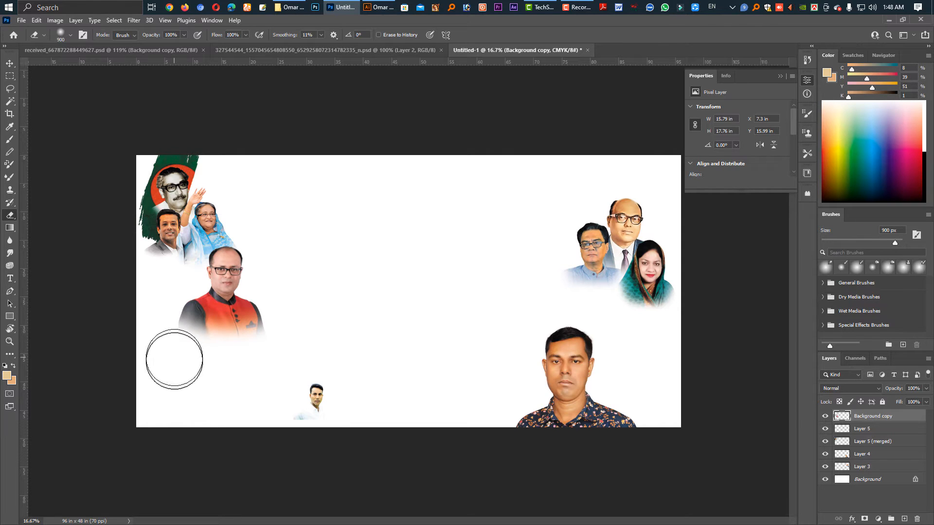
mouse_move(308, 311)
left_mouse_down()
mouse_move(260, 333)
mouse_move(228, 304)
mouse_move(225, 292)
mouse_move(237, 287)
left_mouse_up()
key("v")
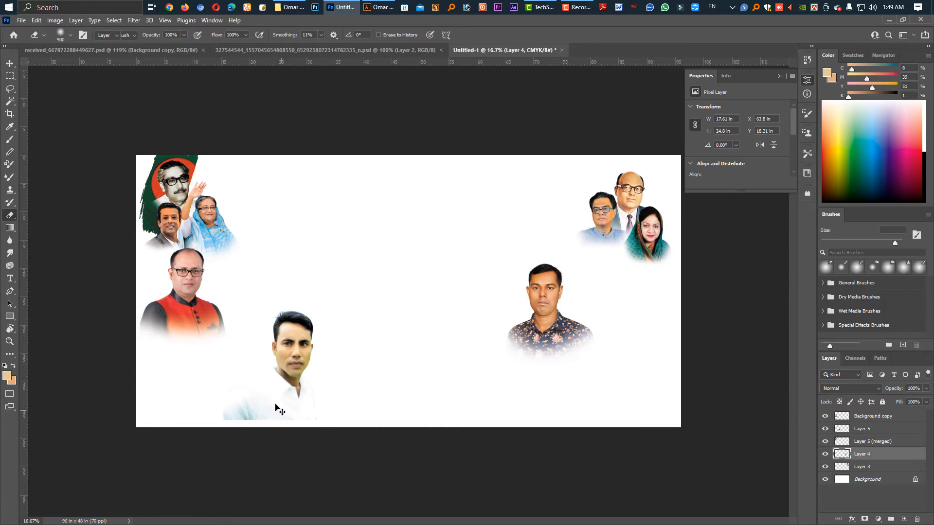
Scale the white-shirt portrait to about 14.8 × 17.4 in near the red-vest portrait and lower the floral-shirt portrait toward the canvas's bottom edge.
left_click_drag(281, 389, 537, 339)
key("ctrl+t")
left_click_drag(542, 378, 282, 360)
key("Return")
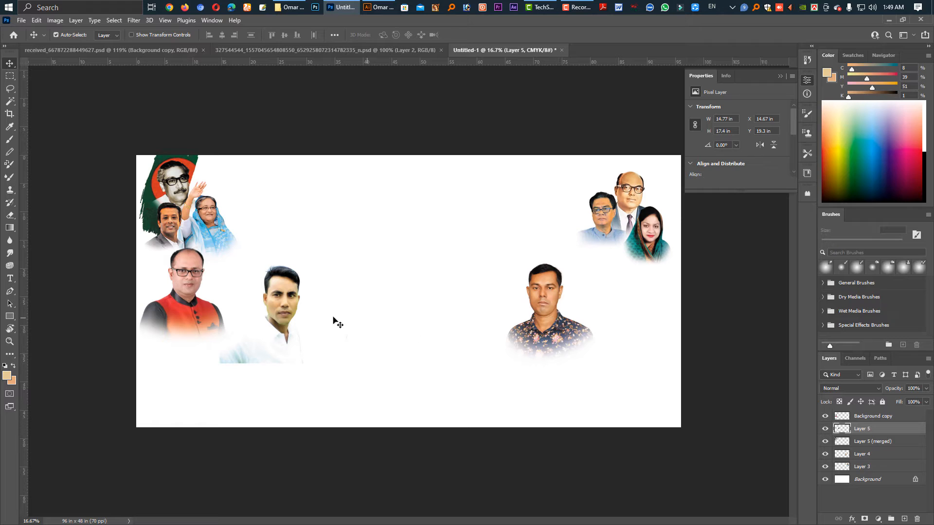
left_click(538, 306, "shift")
left_click_drag(538, 307, 540, 364)
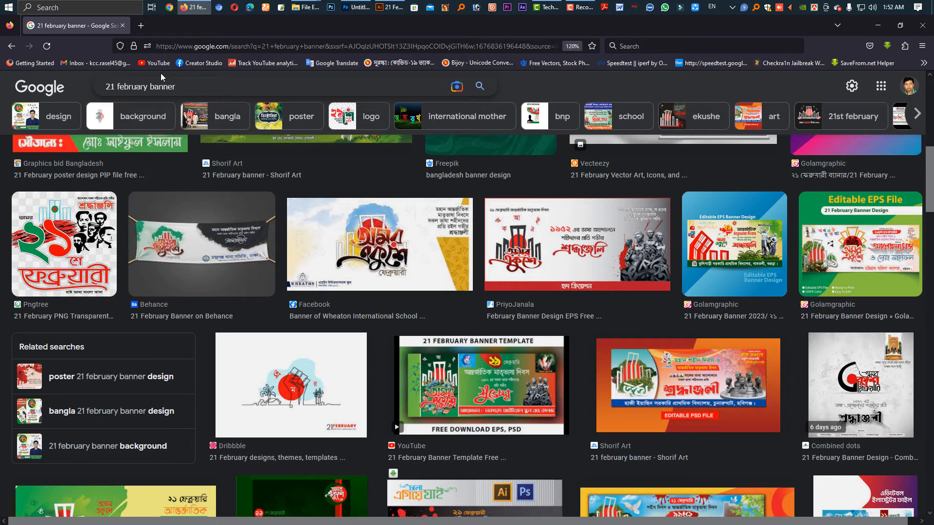
In the browser, search Google Images for "black background".
left_click(271, 93)
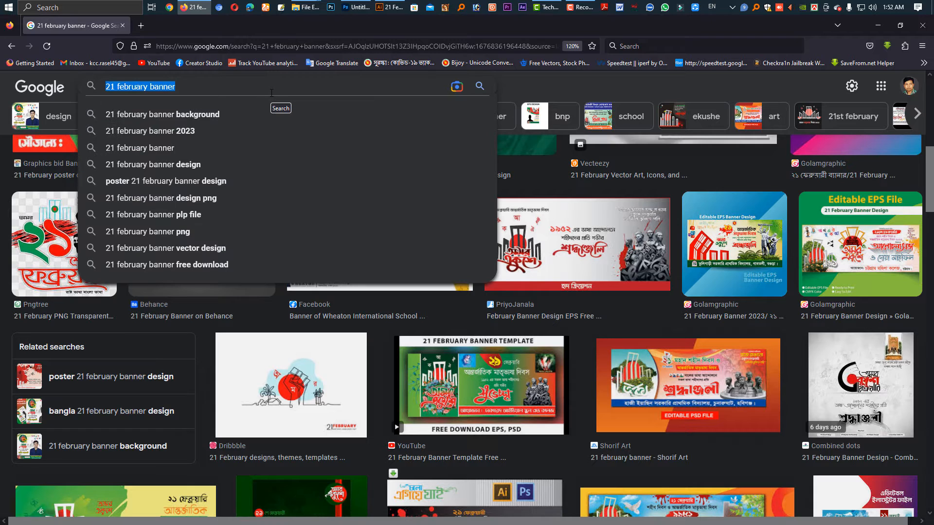
type("black")
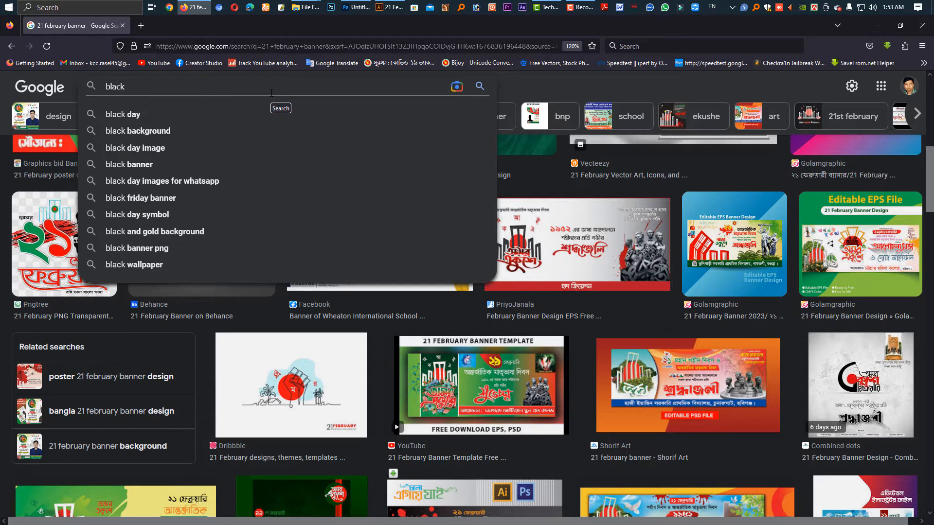
key("Down")
key("Down")
key("Return")
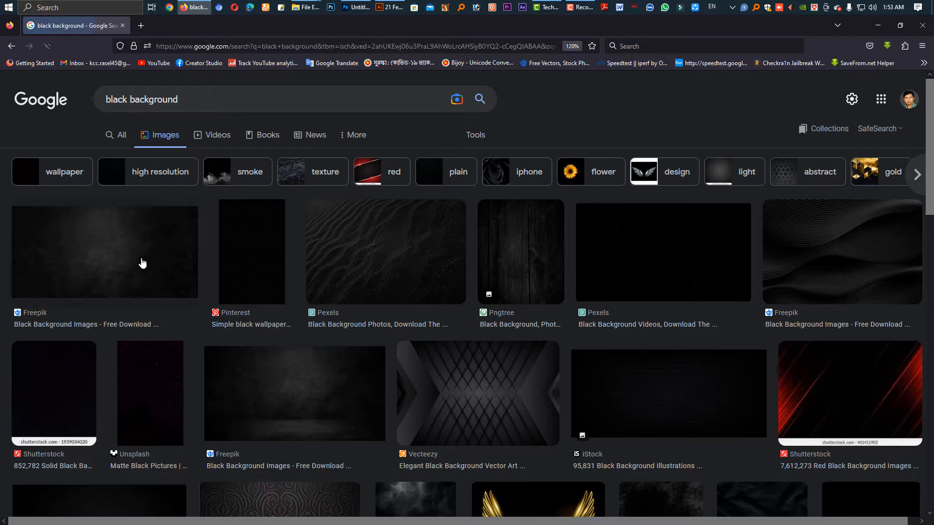
Preview the first Freepik black background result and copy its image.
left_click(133, 263)
right_click(715, 184)
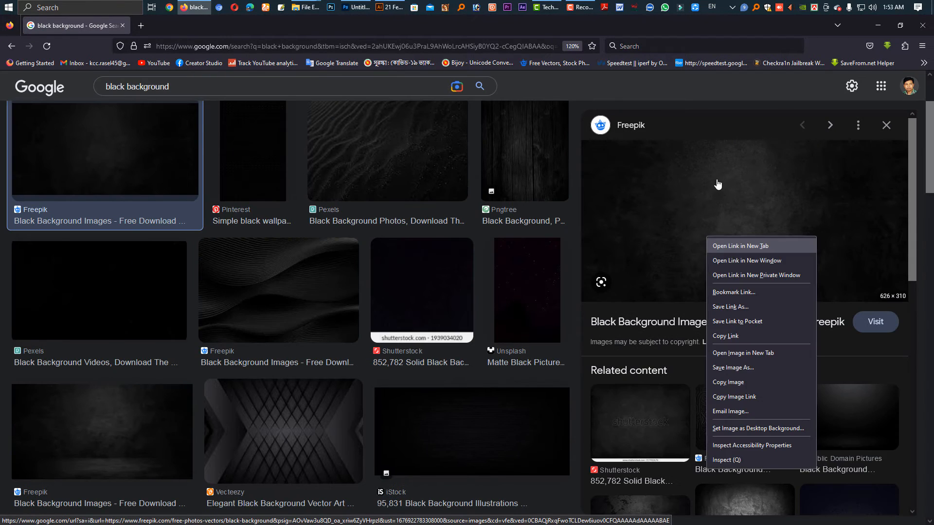
left_click(727, 382)
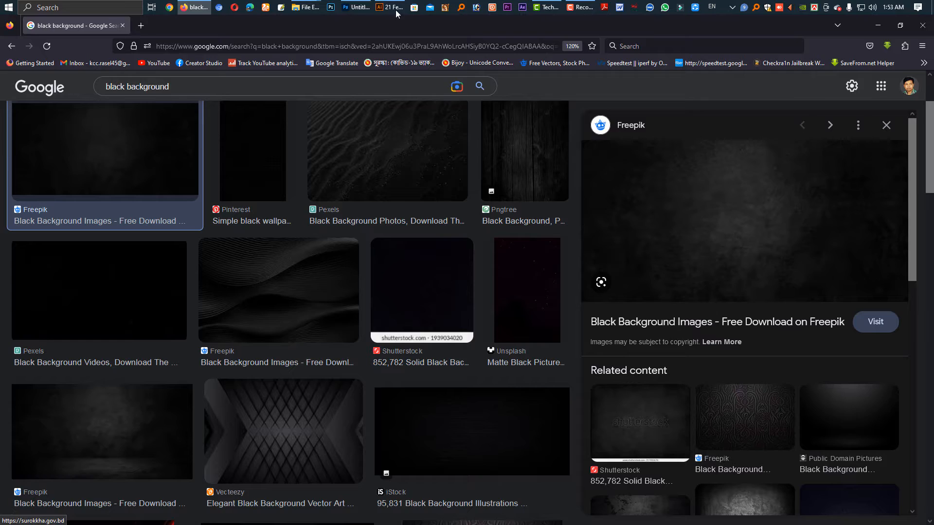
In Photoshop, paste the black texture directly above the Background layer and scale it to about 98.5 × 48.8 in to cover the canvas.
left_click(357, 7)
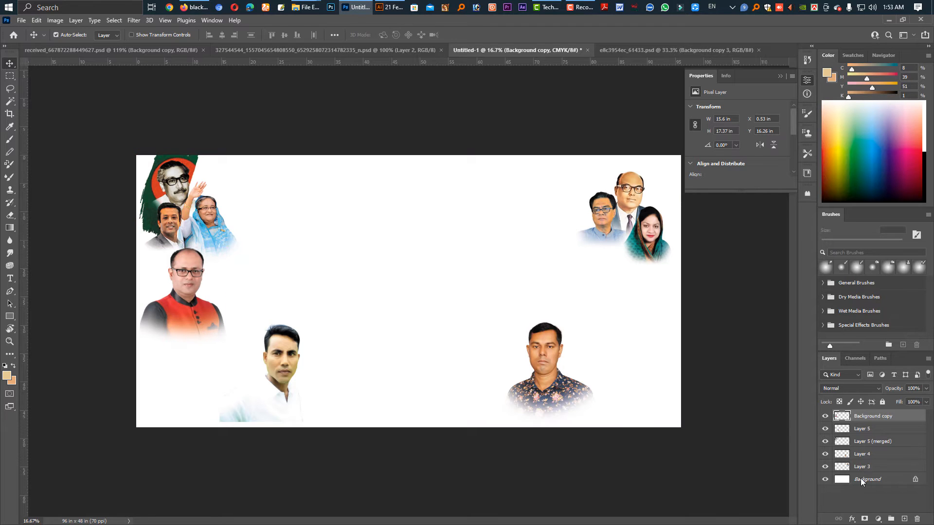
left_click(846, 480)
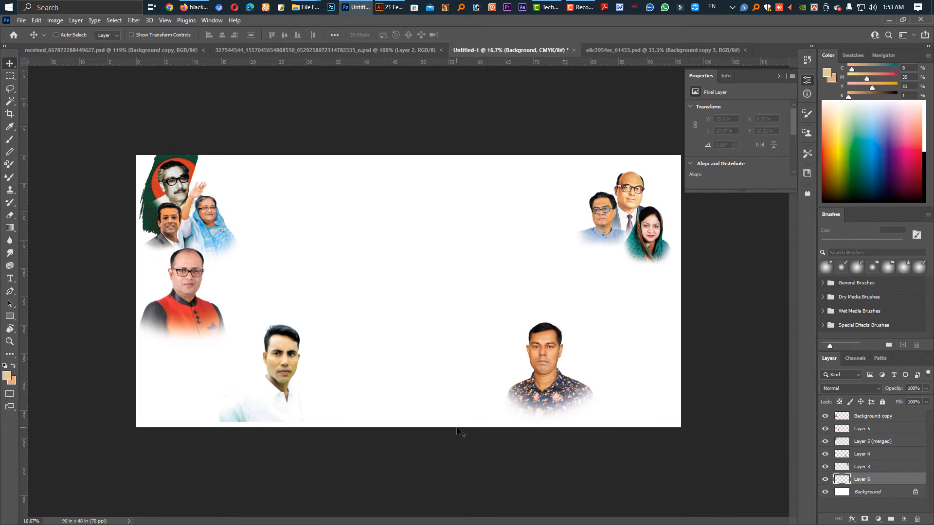
key("ctrl+v")
key("ctrl+t")
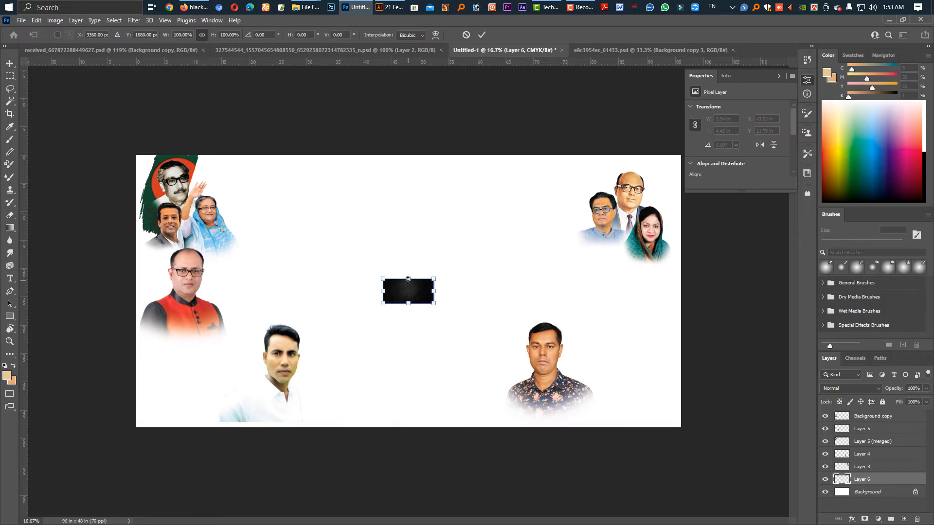
left_click_drag(408, 279, 408, 155)
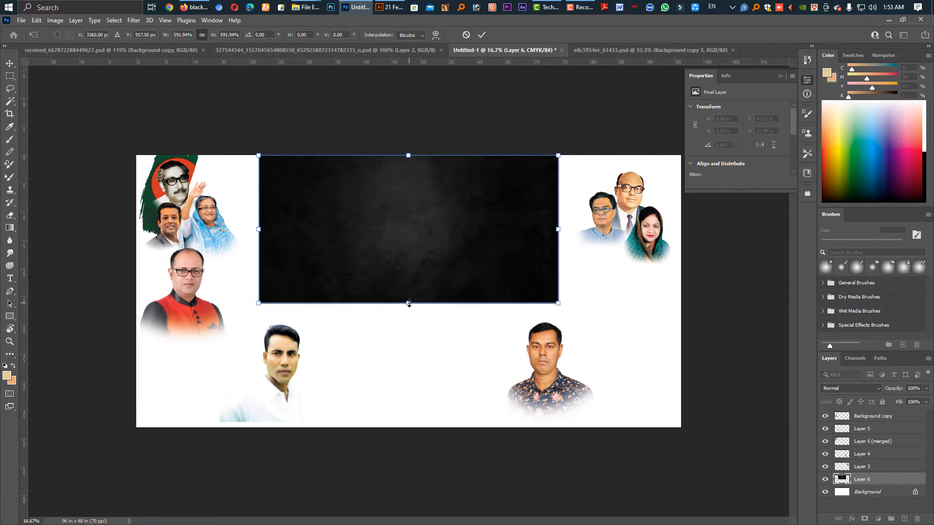
left_click_drag(411, 289, 421, 430)
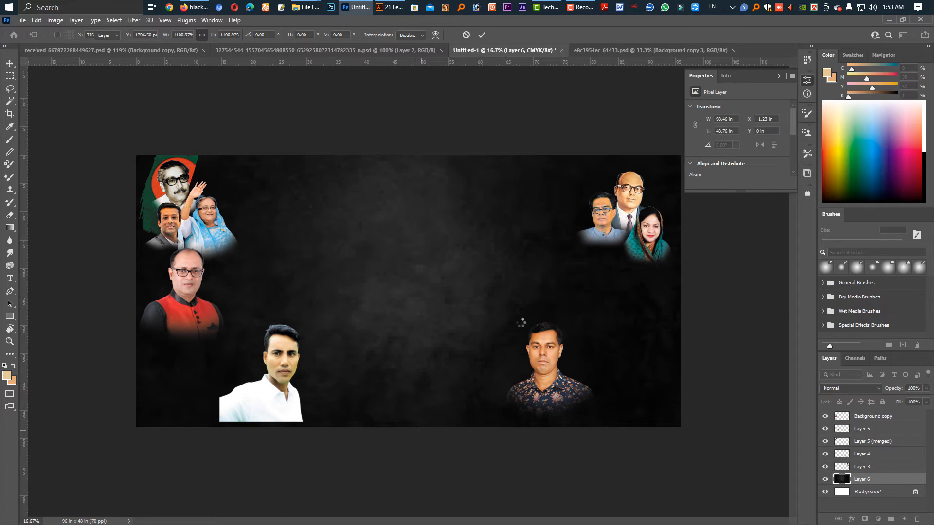
Paste the white Bengali letters image from the browser into the banner, enlarging it to about 43.9 × 30.6 in at X 28.4, Y -1.1 in.
key("alt+Tab")
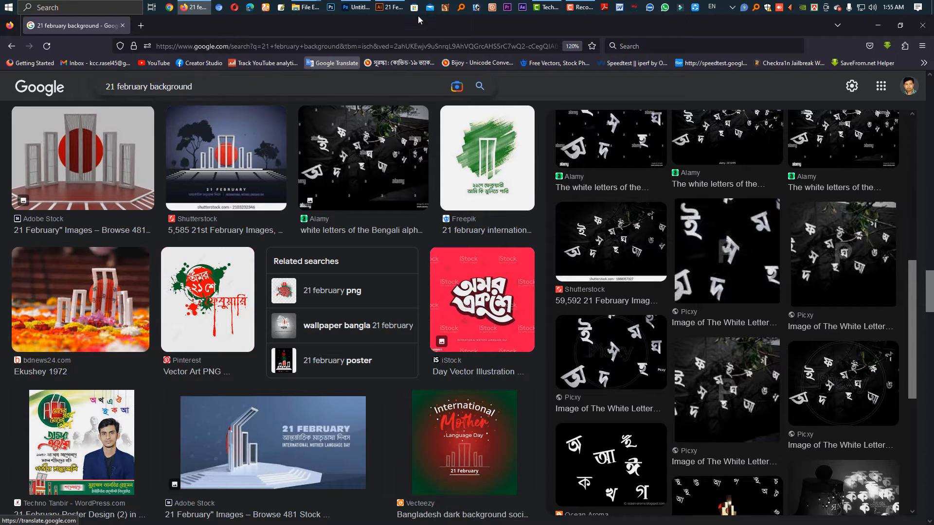
left_click(356, 7)
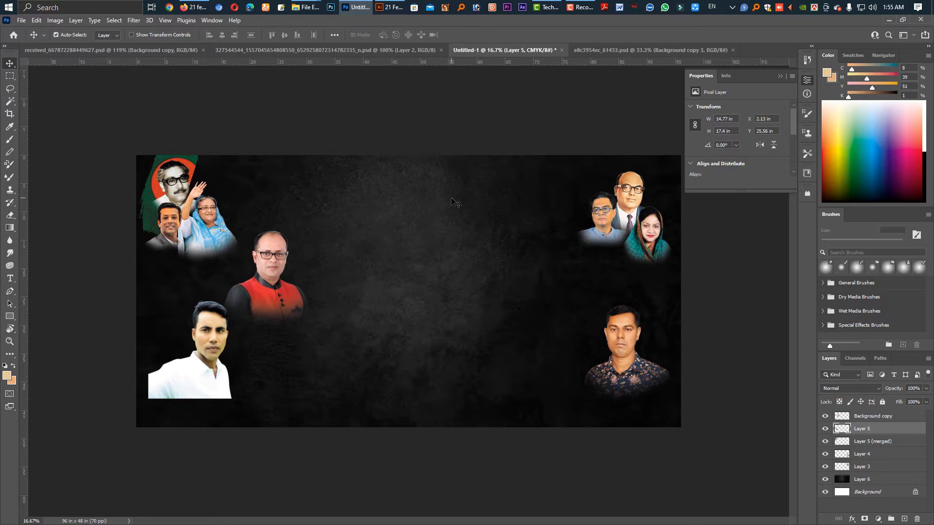
key("ctrl+v")
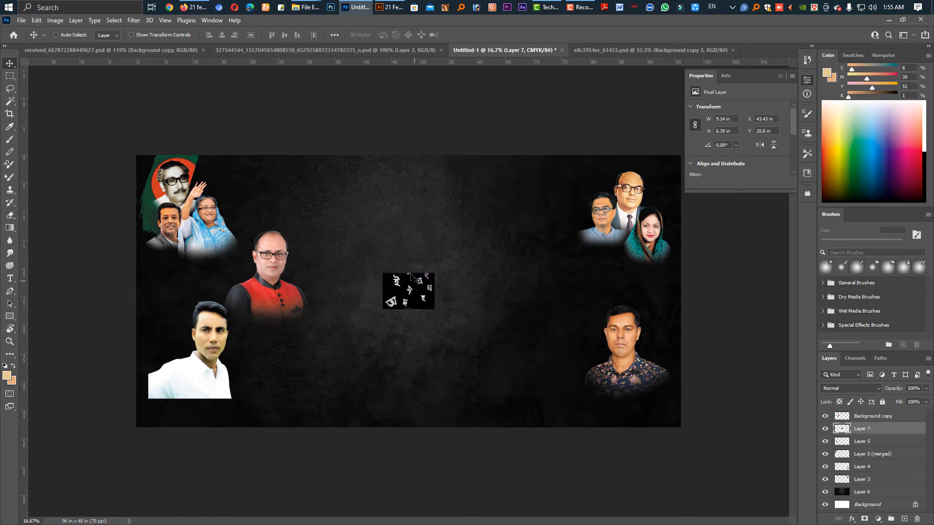
key("ctrl+t")
left_click_drag(409, 274, 431, 155)
left_click_drag(408, 308, 408, 328)
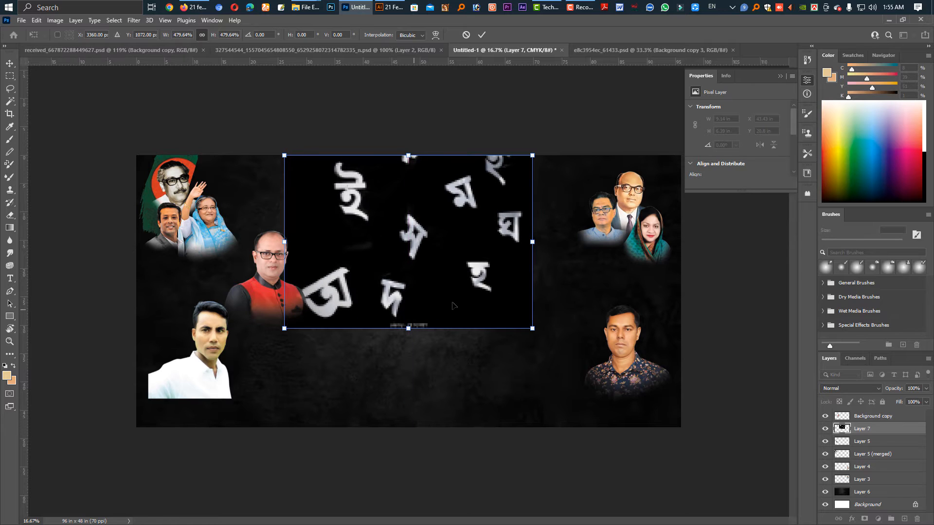
left_click_drag(465, 296, 501, 294)
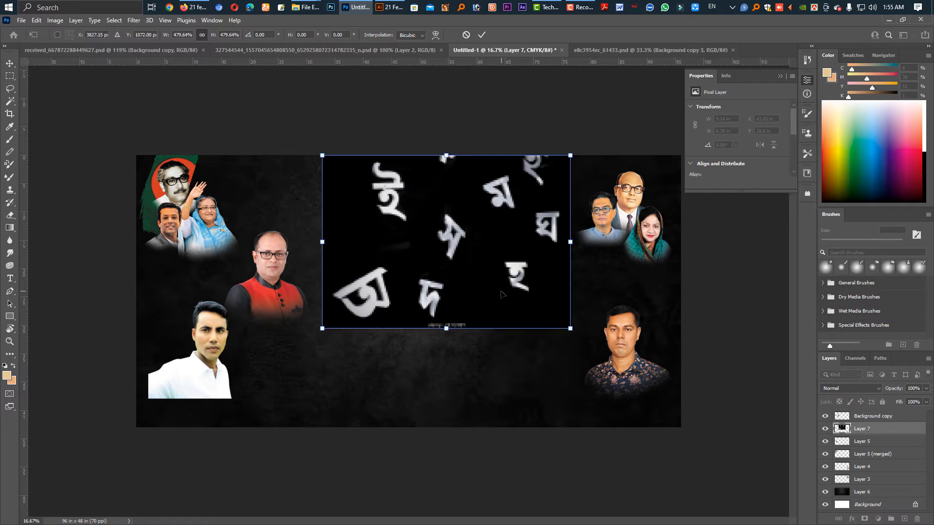
key("Return")
left_click_drag(477, 262, 453, 256)
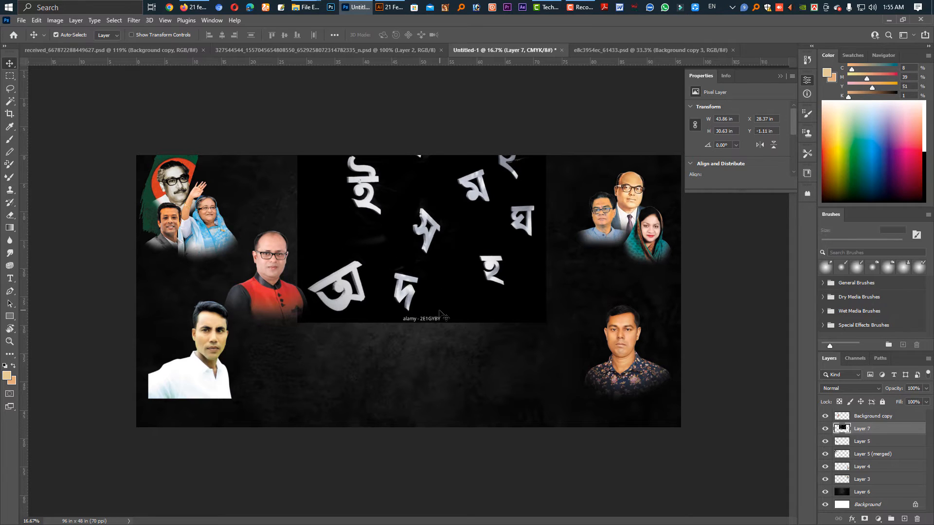
Erase the alamy watermark from the bottom edge of the Bengali letters image.
key("e")
left_click_drag(404, 342, 423, 341)
key("v")
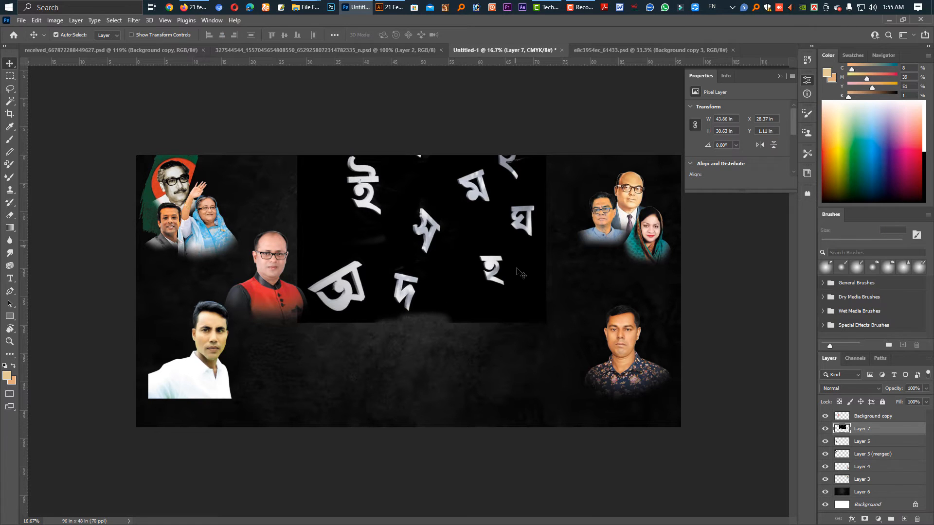
Set the Bengali letters layer's blend mode to Lighten.
left_click(842, 389)
left_click(842, 390)
left_click(877, 389)
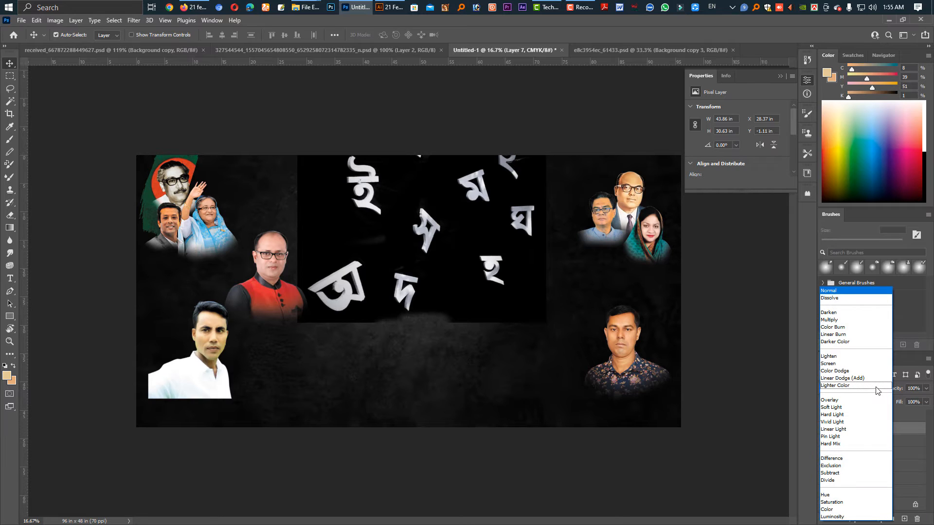
left_click(833, 357)
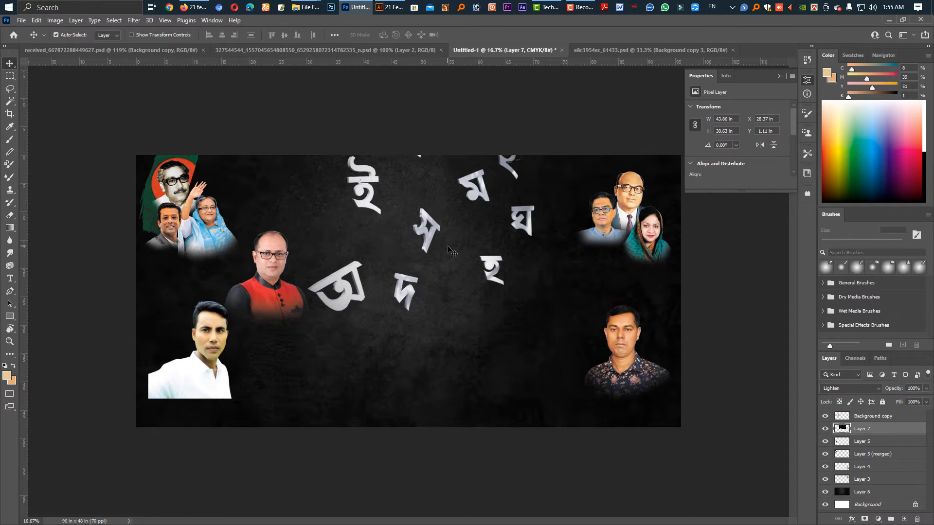
Enlarge the red-vest portrait to about 17.6 × 19.6 in and position it at about X 12.5 in, Y 11 in.
left_click(276, 266)
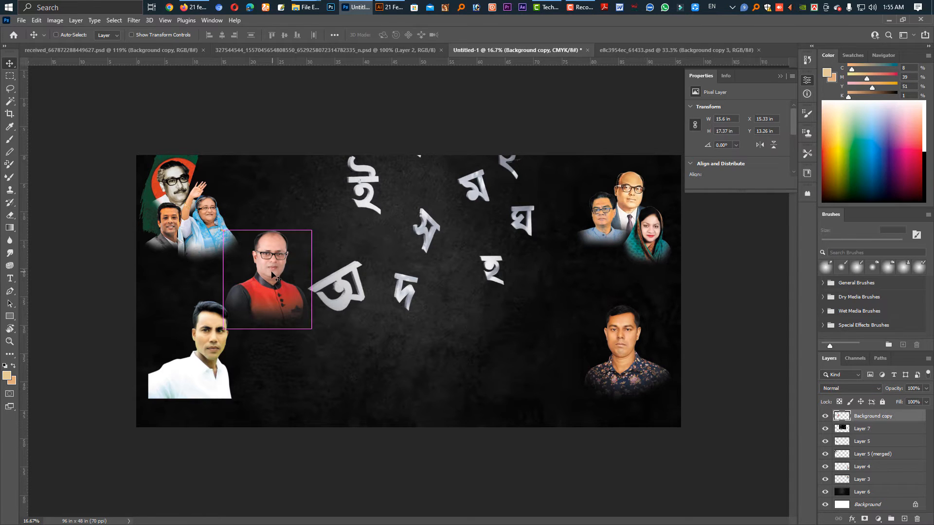
key("ctrl+t")
left_click_drag(267, 229, 267, 209)
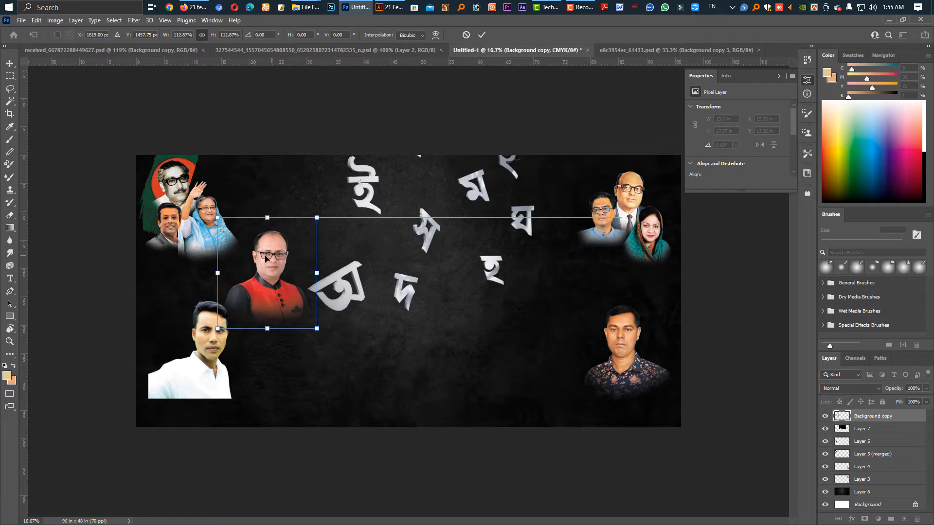
left_click_drag(270, 257, 262, 255)
key("Return")
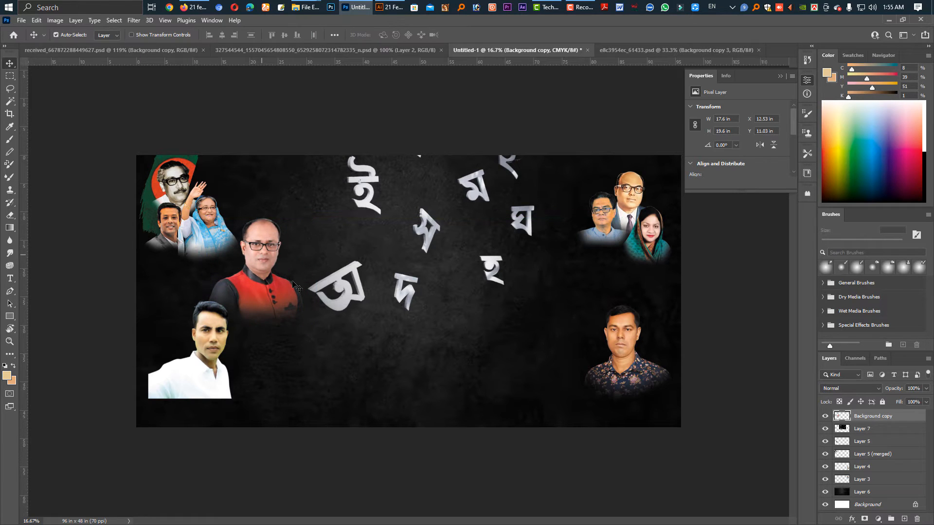
Reduce the Bengali letters layer's opacity to 10%.
left_click(427, 246)
key("2")
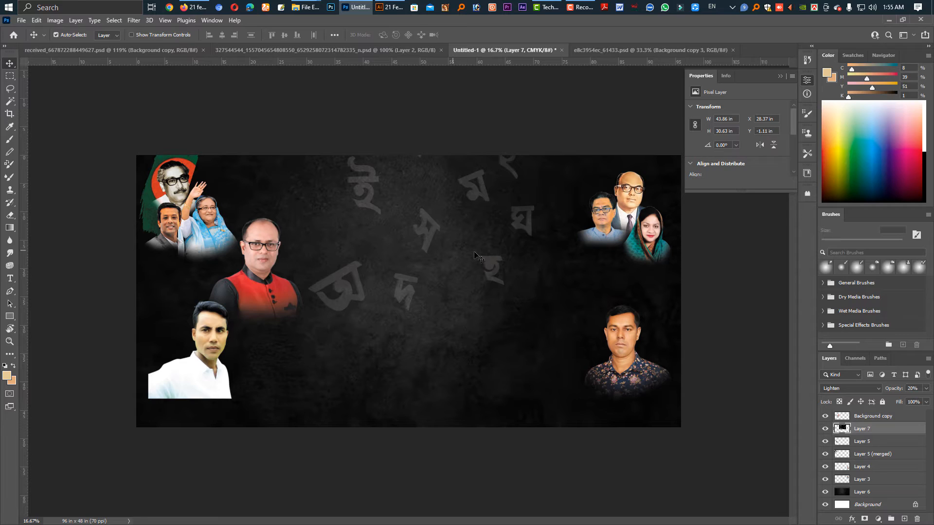
key("1")
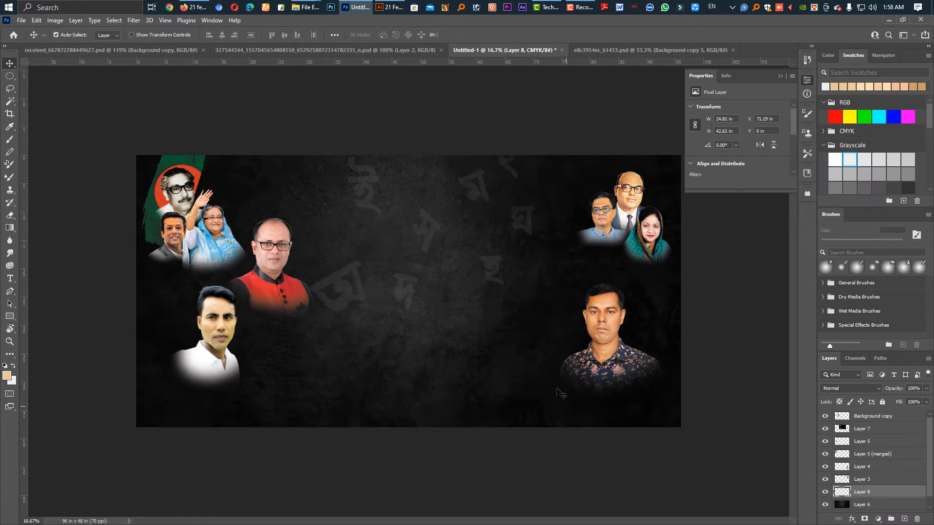
Make a circular selection about 101.3 in across on a new layer beneath the Bengali letters, its edge arcing down the banner's right side.
left_click(10, 76)
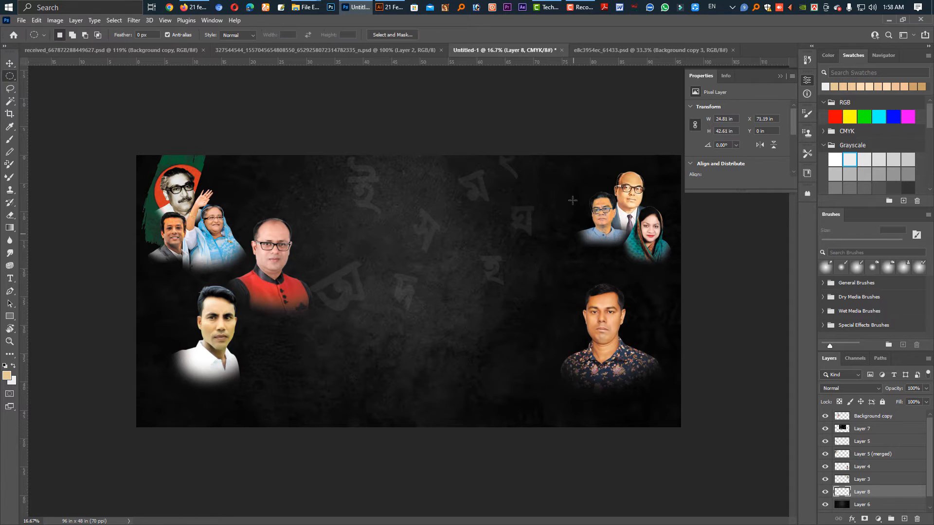
left_click_drag(517, 364, 554, 370)
scroll(567, 423, "down", 5)
left_click_drag(494, 331, 520, 354)
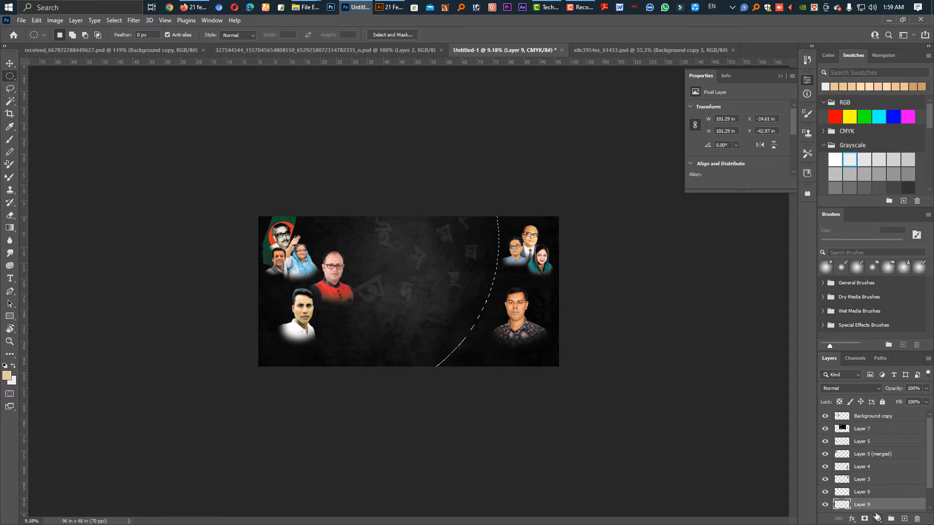
Invert the circular selection, fill the curved area on the banner's right with the near-white background colour, and deselect.
left_click(849, 504, "ctrl")
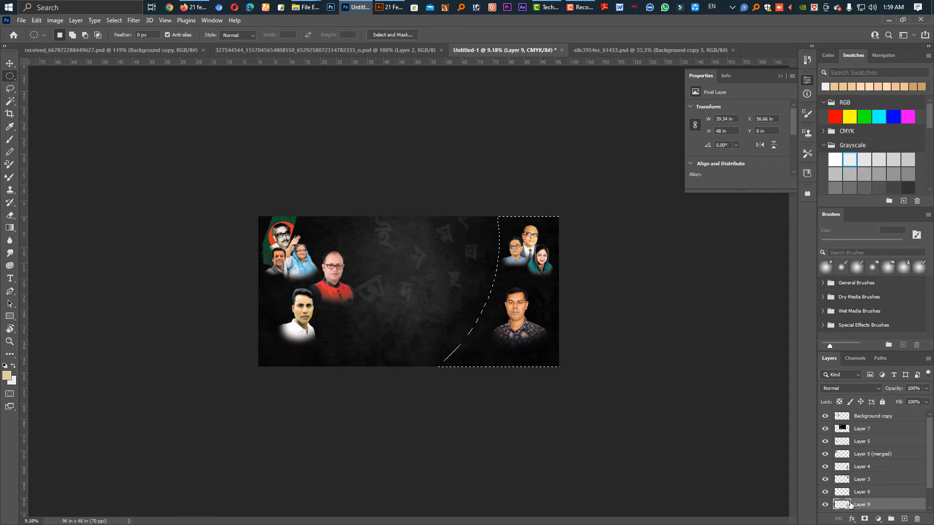
key("ctrl+BackSpace")
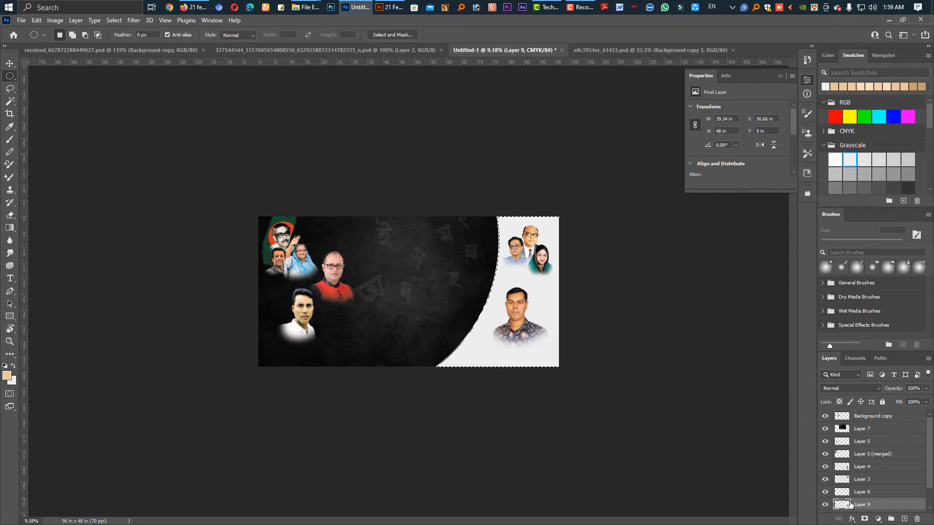
key("ctrl+d")
key("v")
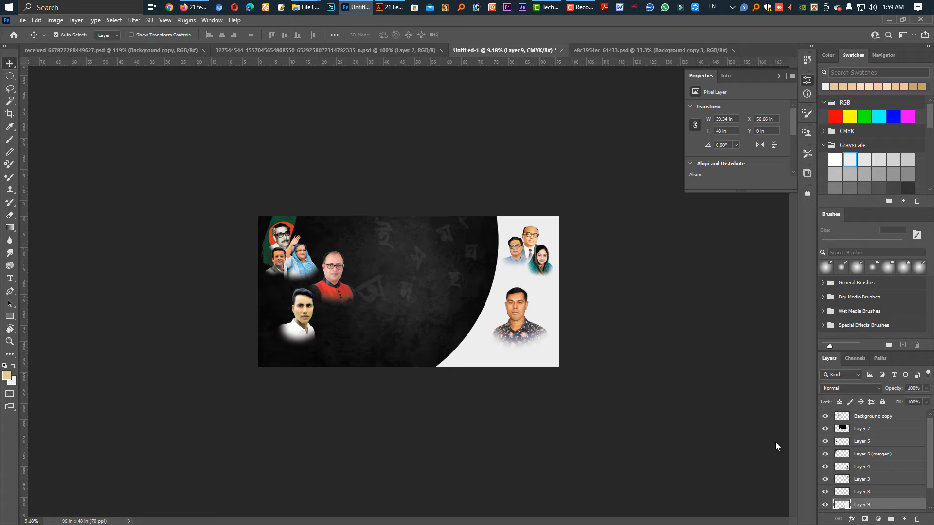
Duplicate the near-white curved panel and shift the copy about 1.5 in to the right.
key("ctrl+plus")
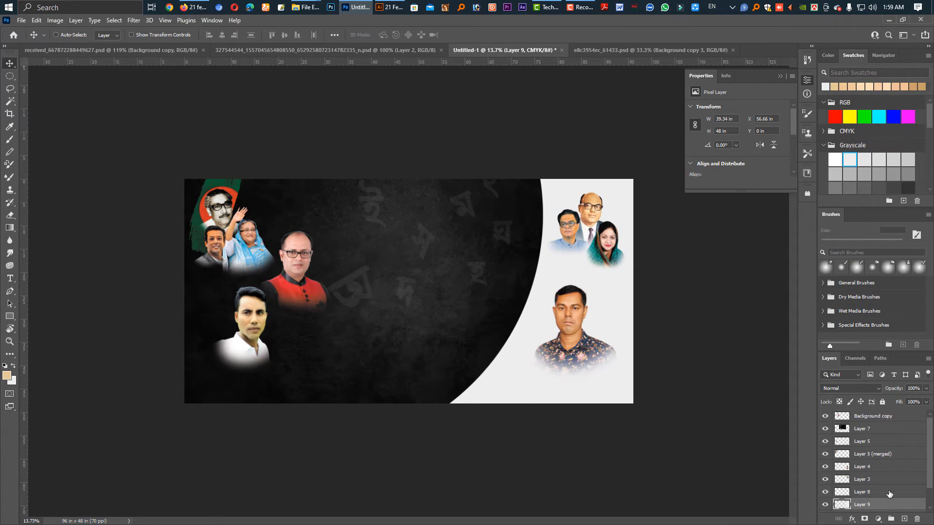
key("ctrl+j")
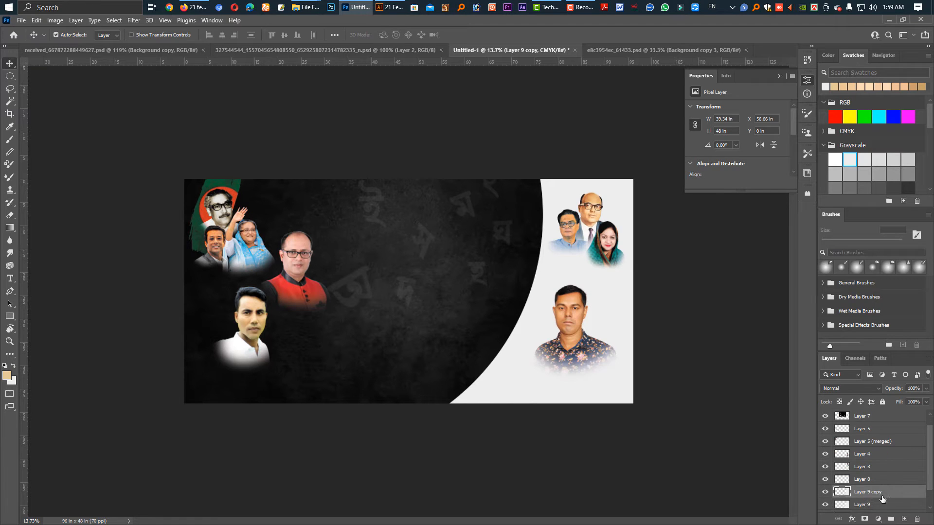
key("ctrl+t")
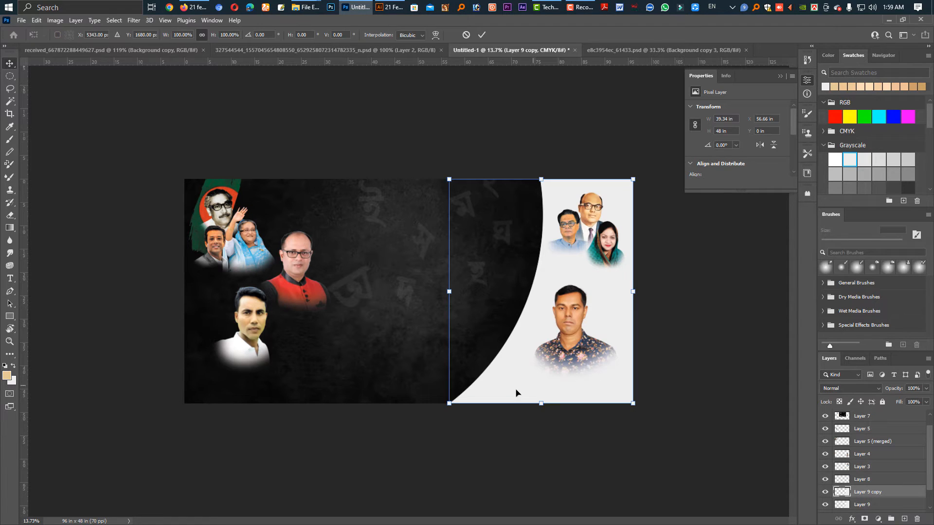
left_click_drag(519, 392, 522, 394)
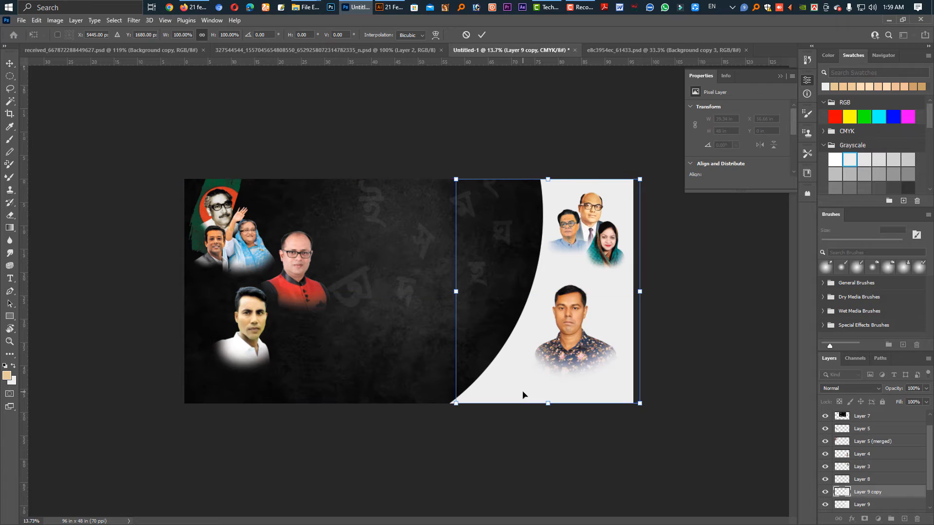
key("Return")
Darken the original curved panel on Layer 9 to a blue-grey with Levels.
left_click(866, 506)
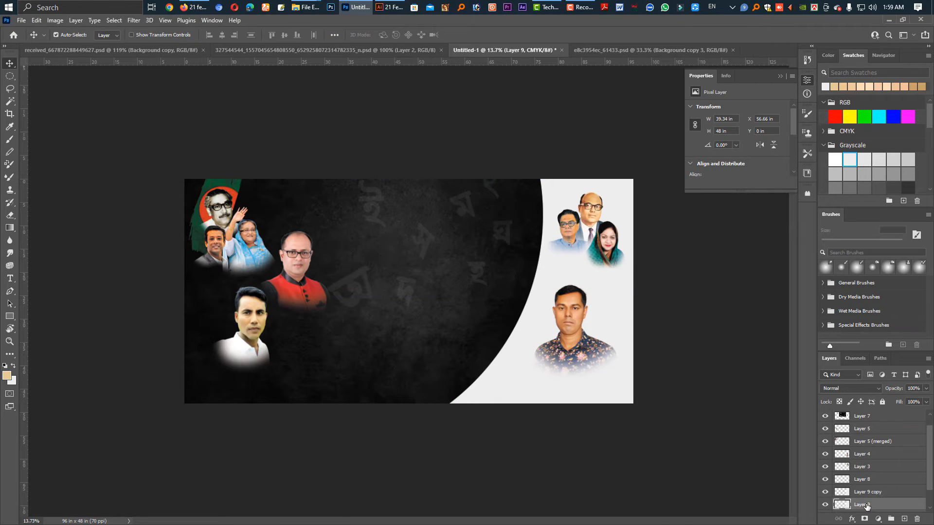
key("ctrl+l")
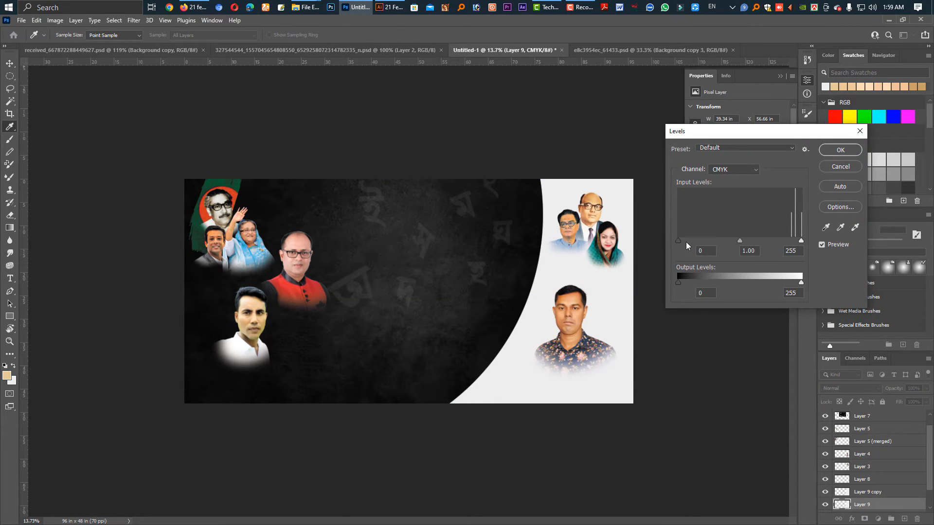
left_click_drag(723, 238, 780, 246)
key("Return")
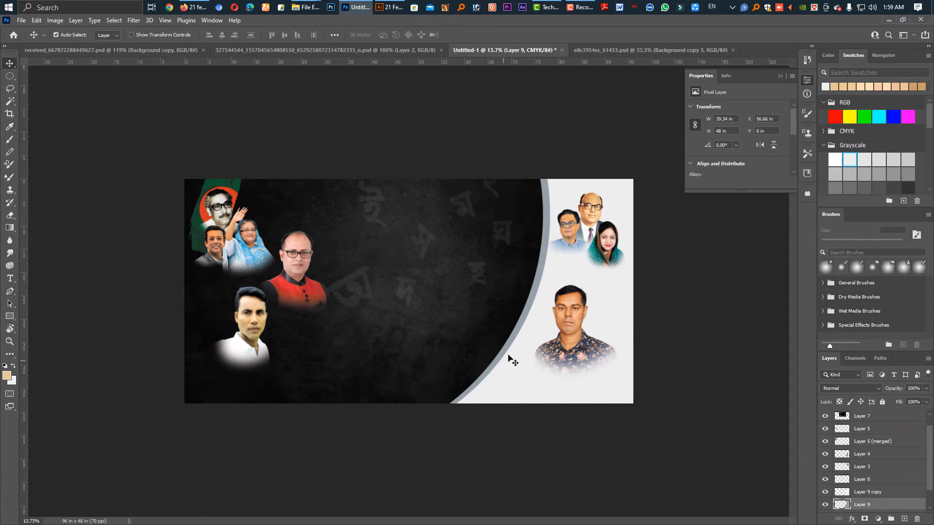
Nudge the blue-grey curved panel left to about X 55.8 in to widen its visible band.
key("ctrl")
left_click_drag(505, 343, 503, 344)
key("shift+Left")
key("shift+Left")
key("shift+Left")
key("shift+Left")
key("shift+Left")
key("shift+Left")
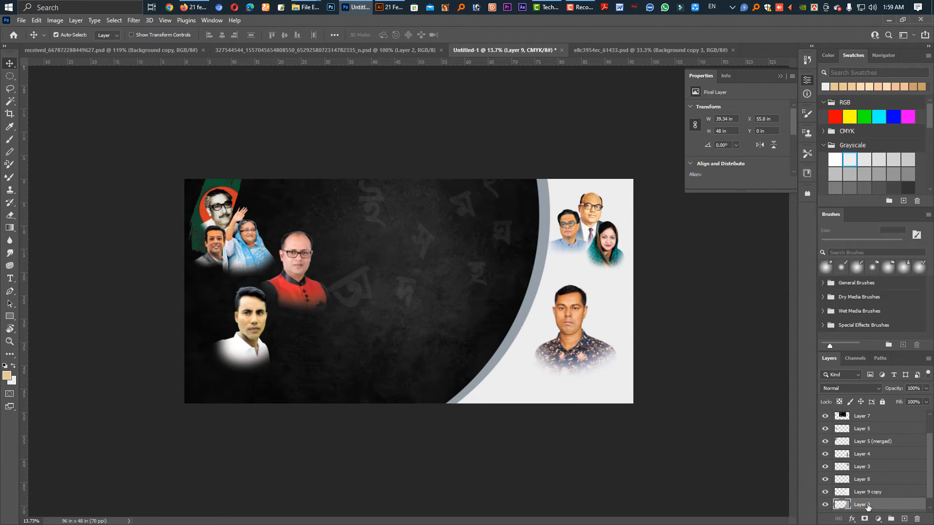
Duplicate the blue-grey panel and fill the copy with a dark colour sampled from the textured background.
scroll(873, 483, "down", 1)
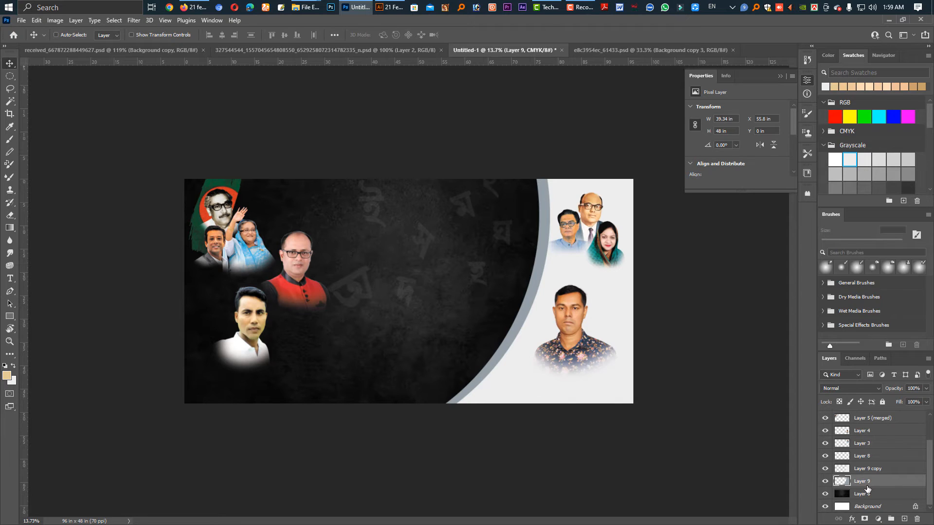
key("ctrl+j")
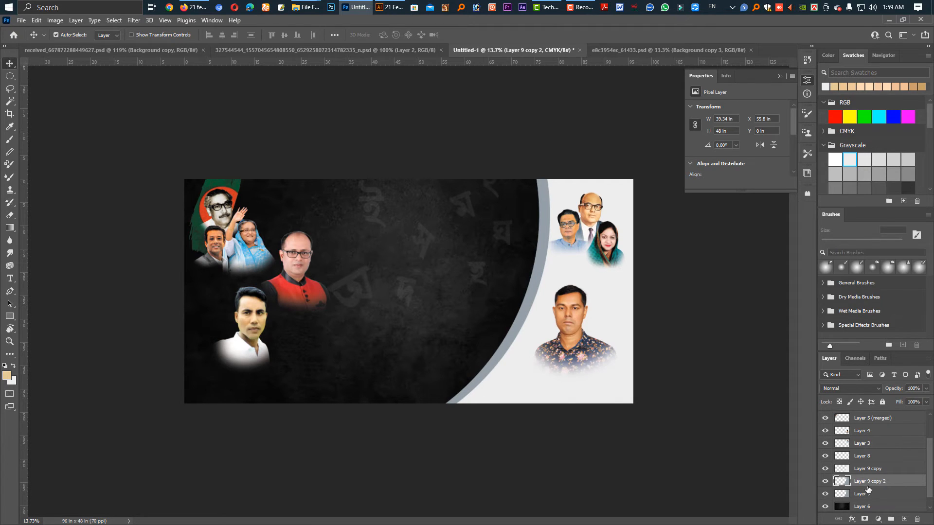
left_click(842, 482, "ctrl")
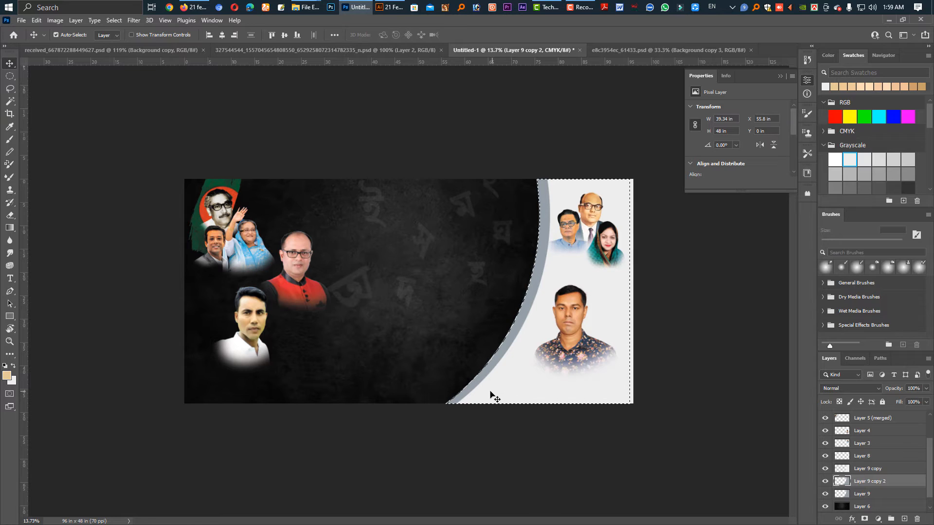
key("i")
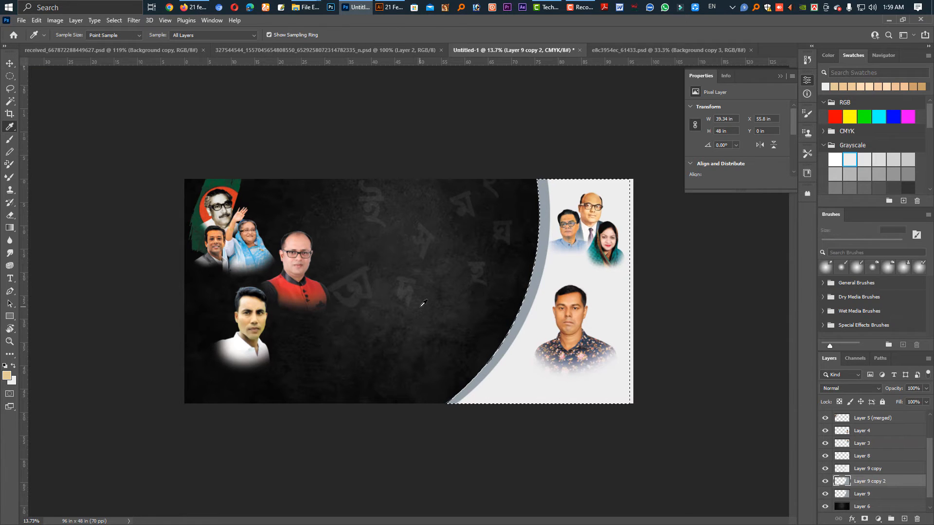
left_click(455, 395)
key("ctrl+BackSpace")
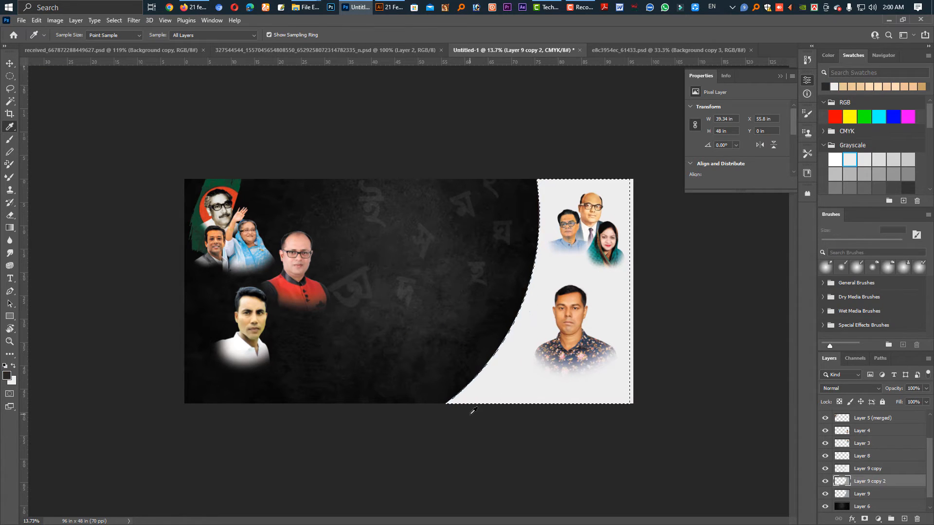
key("ctrl+z")
key("alt+BackSpace")
key("ctrl+d")
key("v")
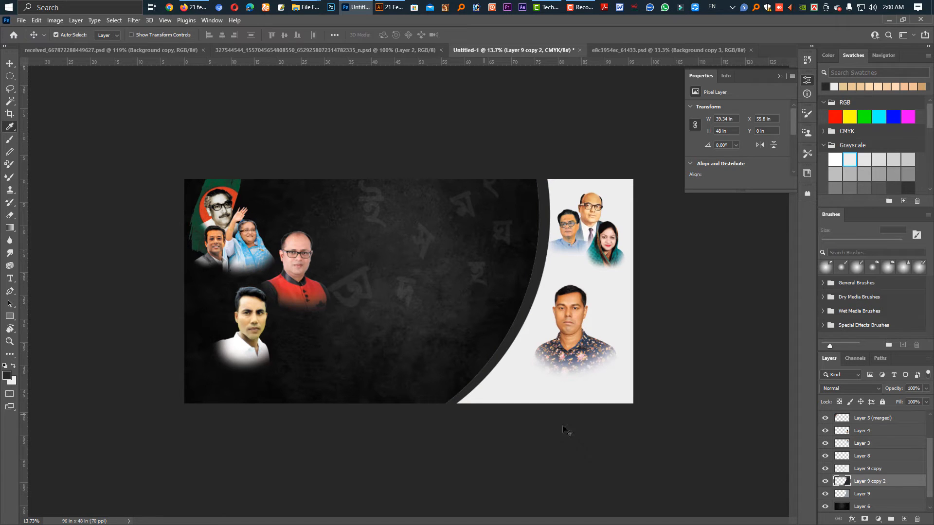
Place the dark panel copy beneath the blue-grey panel and nudge it left as an outer dark band.
left_click_drag(863, 499, 863, 500)
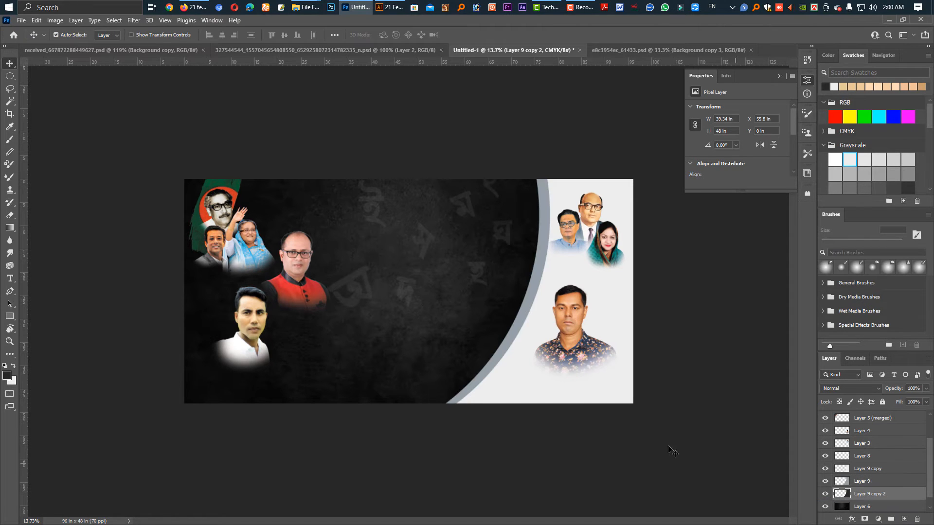
key("ctrl+t")
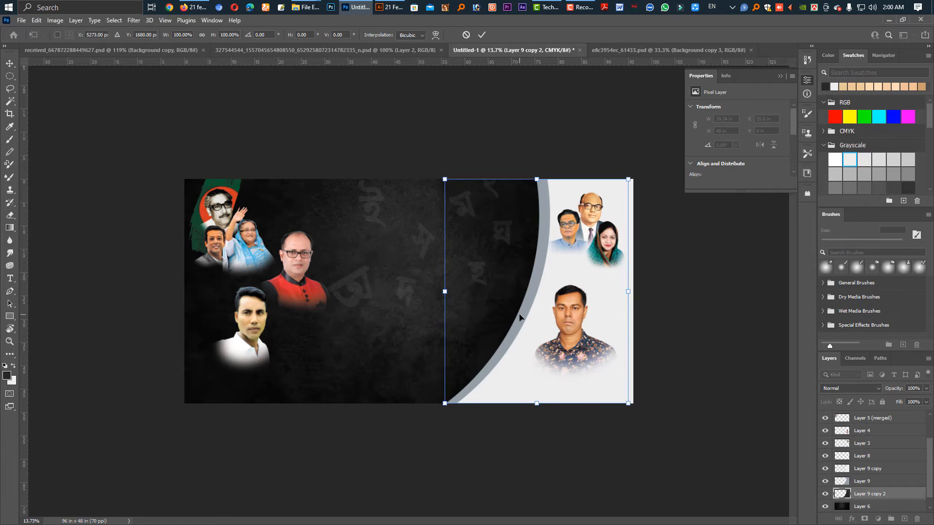
key("shift+Left")
key("shift+Left")
key("shift+Left")
key("shift+Left")
key("shift+Left")
key("shift+Left")
key("shift+Left")
key("shift+Left")
key("shift+Left")
key("shift+Left")
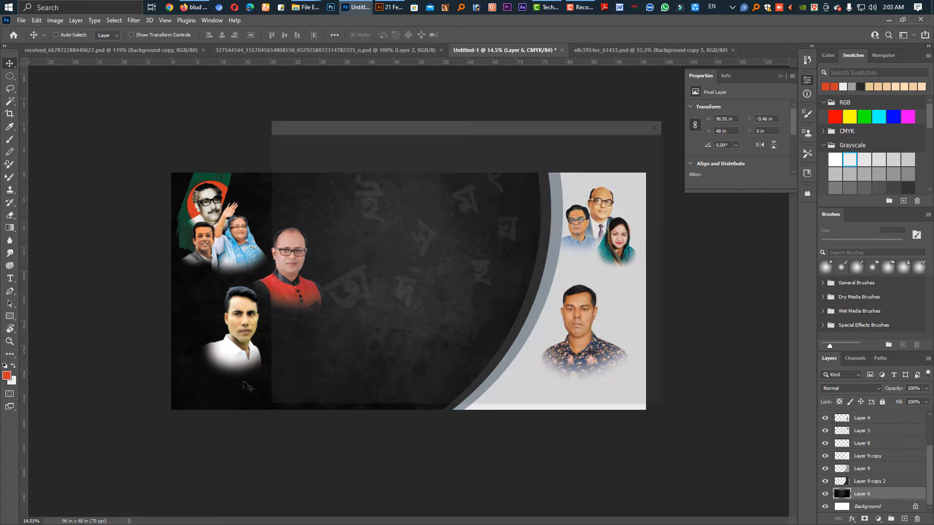
left_click(310, 395)
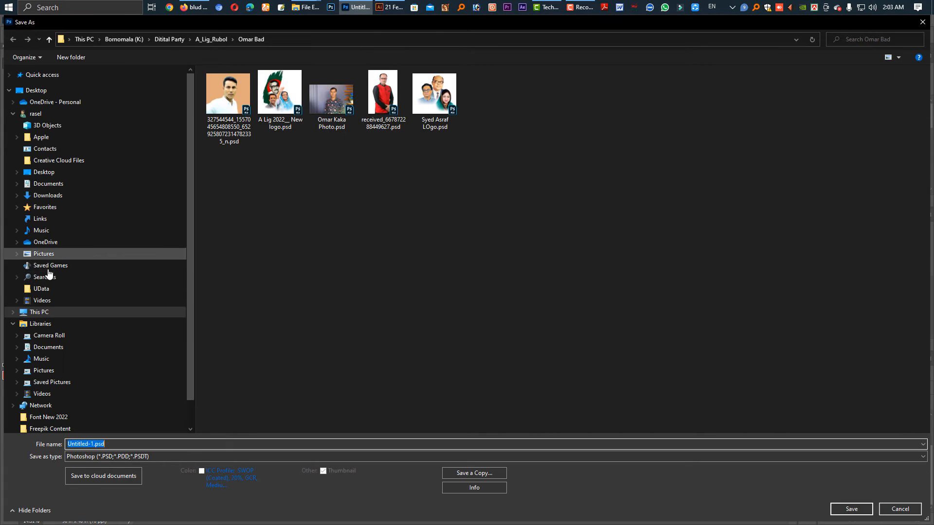
left_click(38, 312)
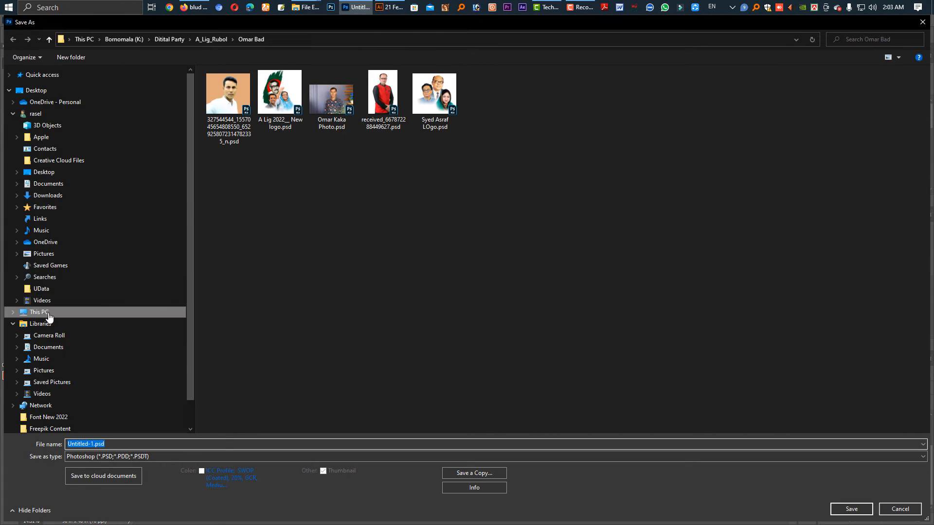
key("Escape")
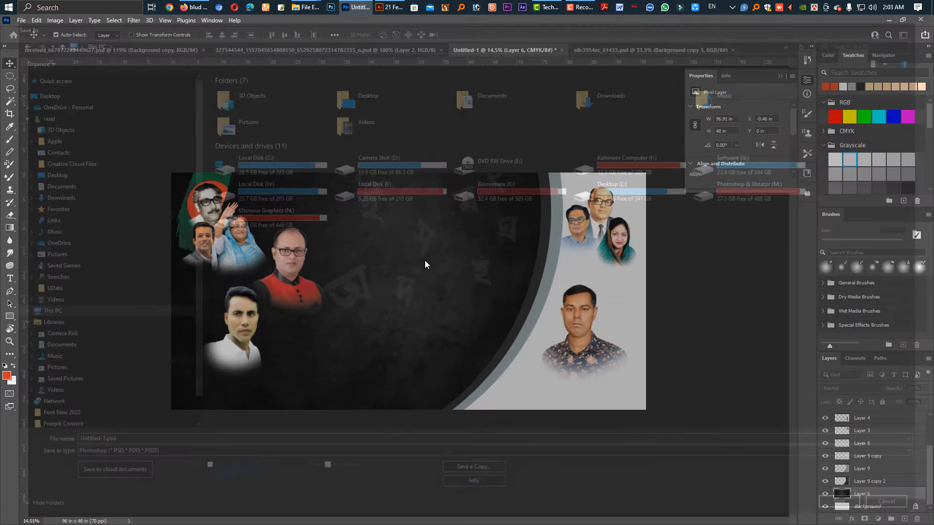
Save the banner on the computer as the Photoshop file "4 x 8 ___ 1 pic pvc.psd".
key("ctrl+s")
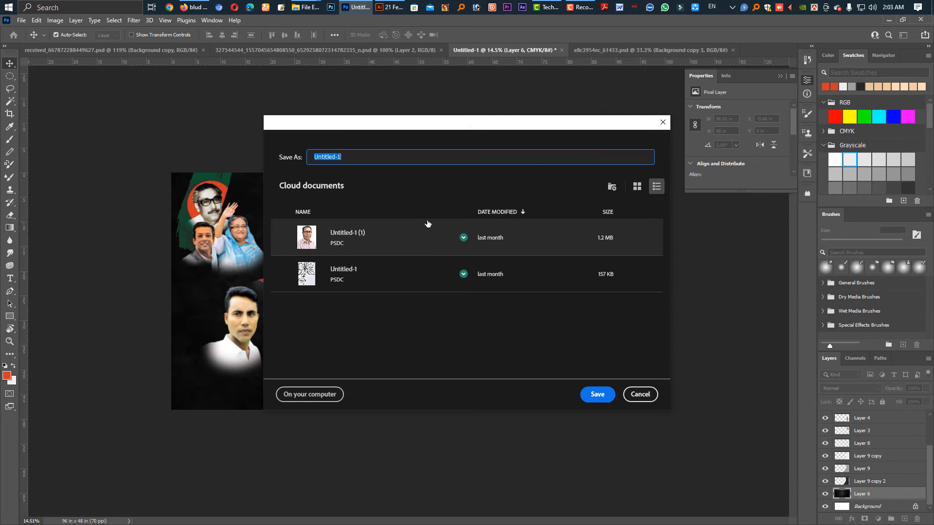
left_click(311, 393)
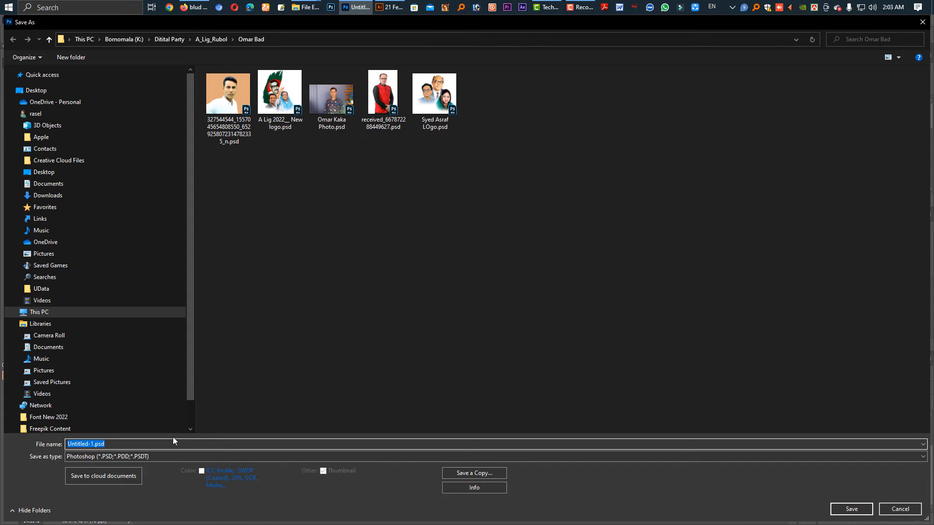
type("4 x 8")
type(" __ 1")
type("set pan")
key("Return")
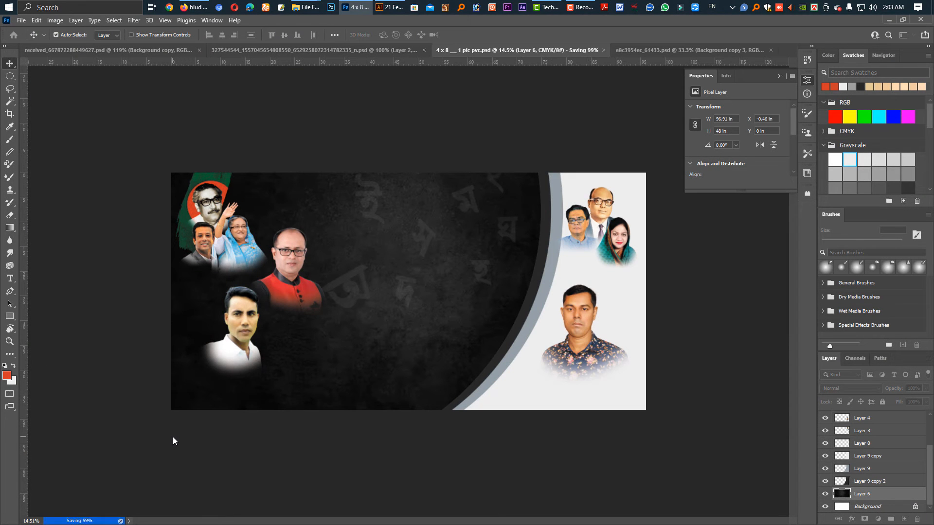
Switch to Illustrator and place "4 x 8 ___ 1 pic pvc.psd" in Omar Bad.ai, flattened to a single image, covering the blank artboard.
left_click(390, 7)
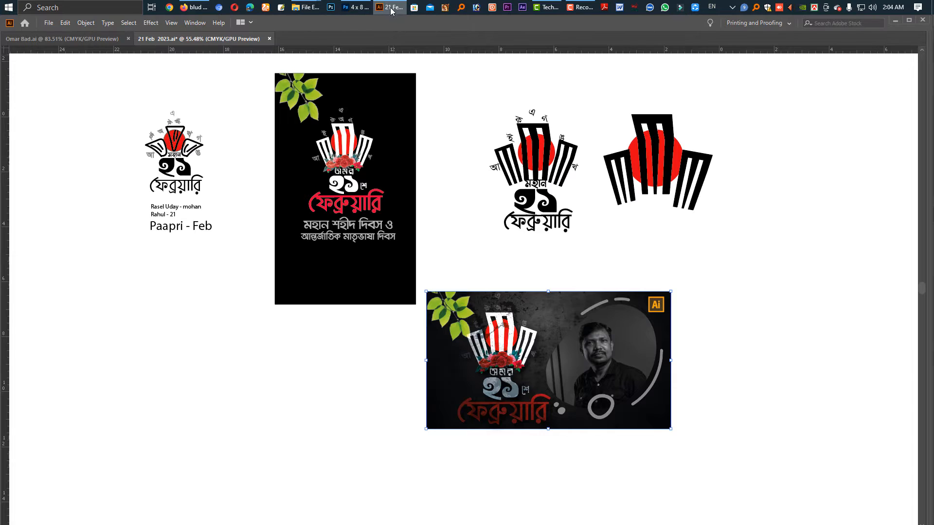
left_click(91, 40)
left_click(49, 23)
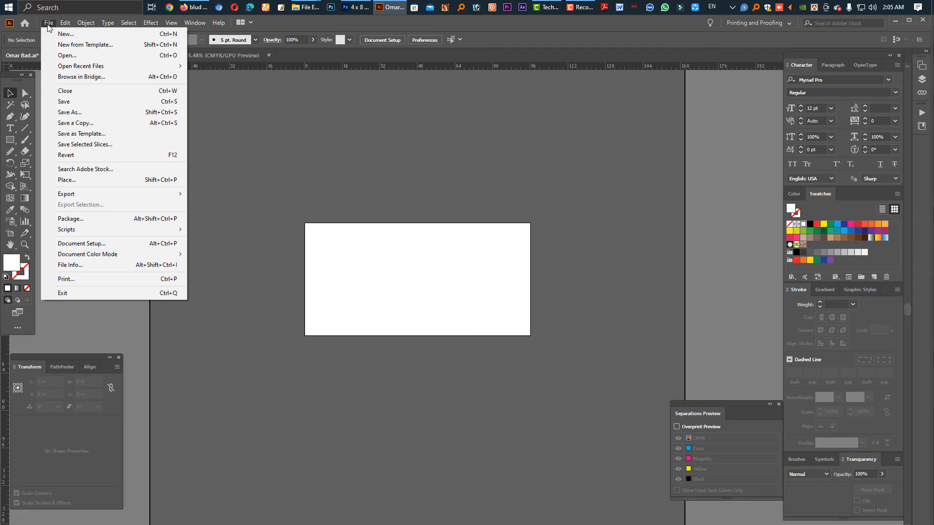
left_click(98, 180)
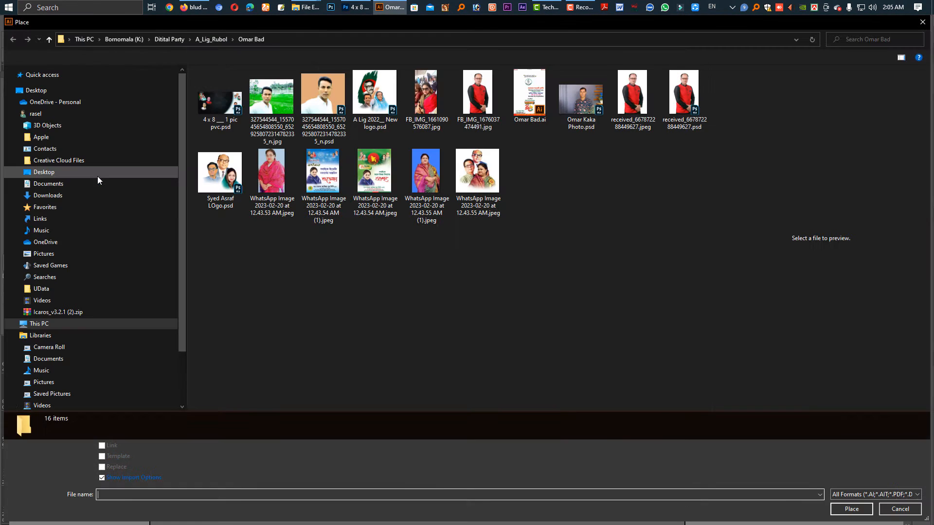
left_click(233, 101)
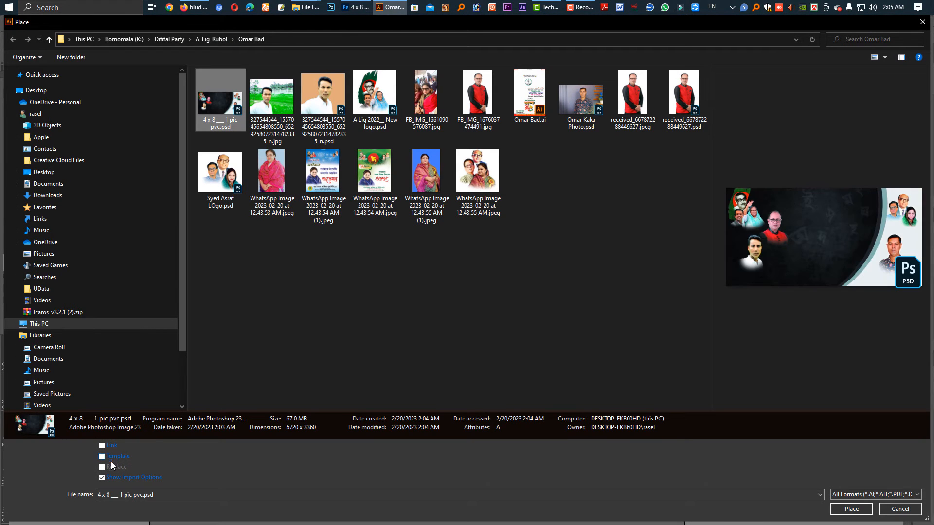
left_click(850, 509)
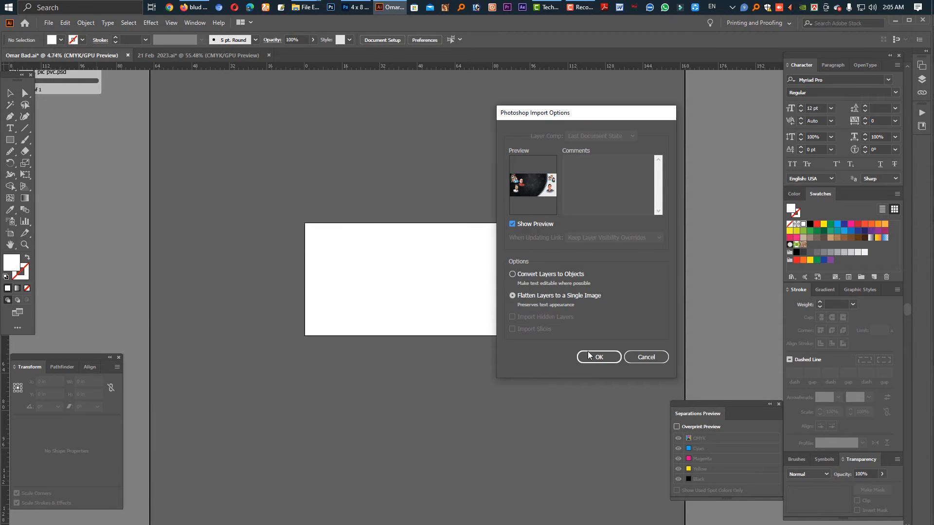
left_click(588, 355)
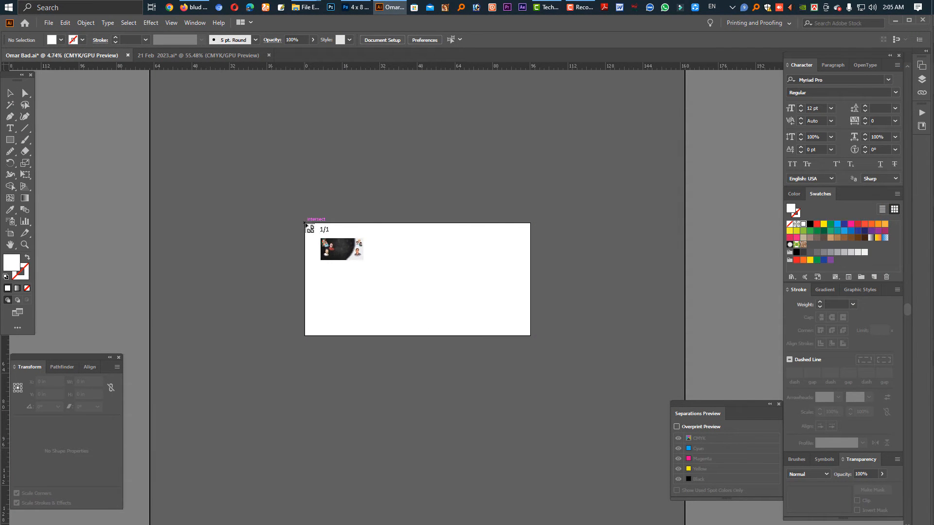
left_click(305, 224)
scroll(457, 243, "up", 4)
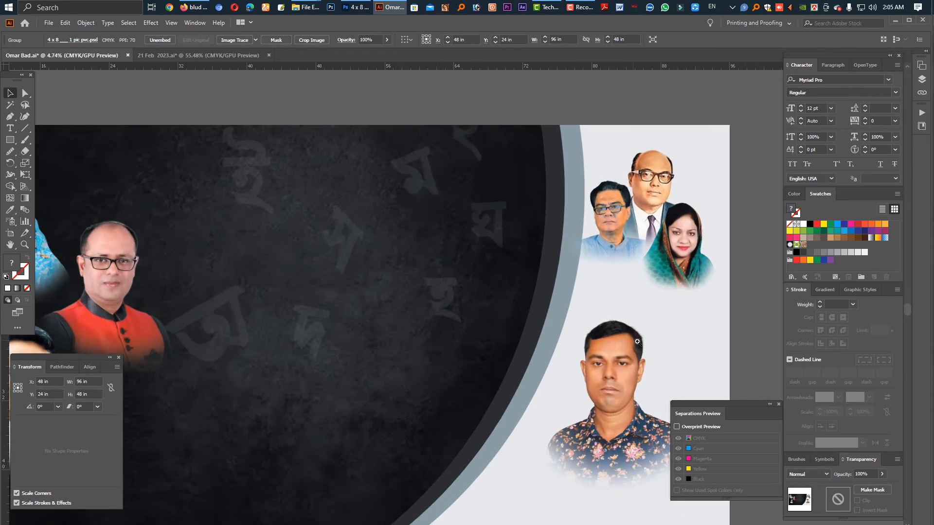
Paste the copied logo and text block into Omar Bad.ai, enlarge it to about 24 × 36 in and place it left of the artboard.
right_click(518, 167)
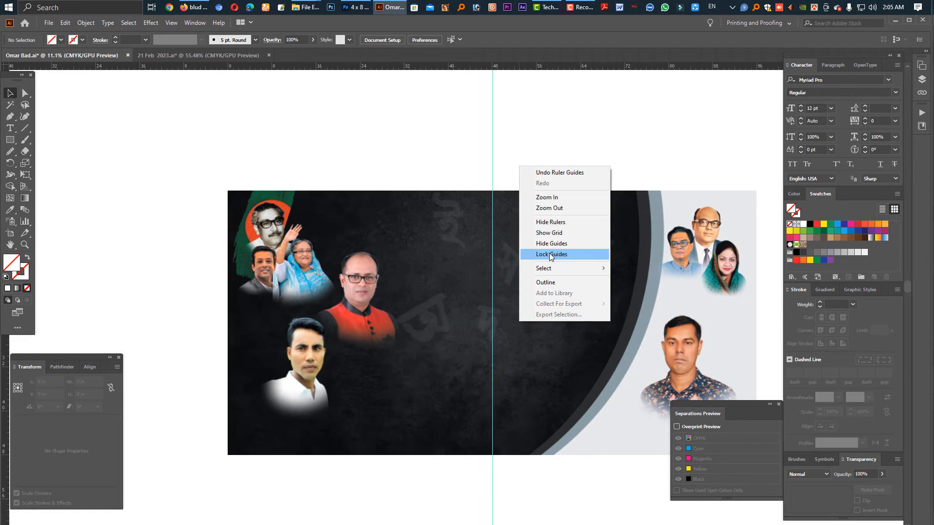
left_click(549, 253)
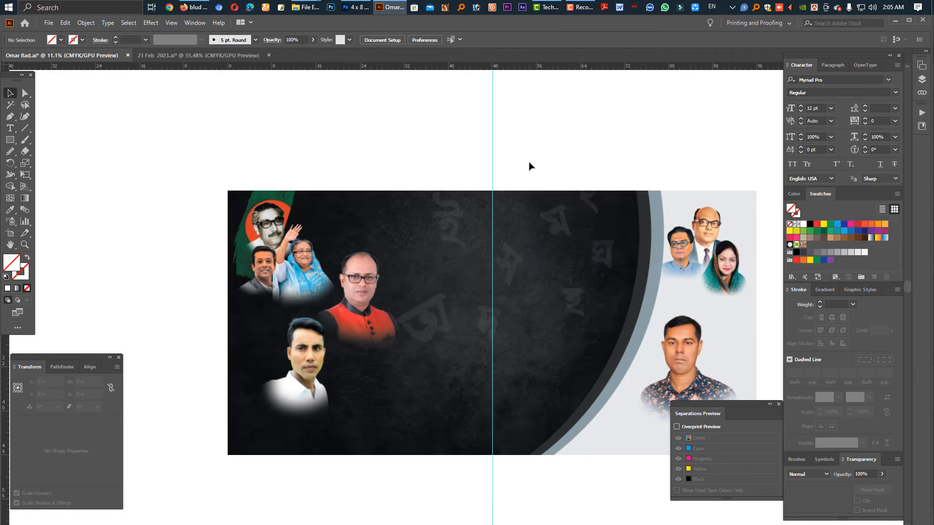
key("ctrl+v")
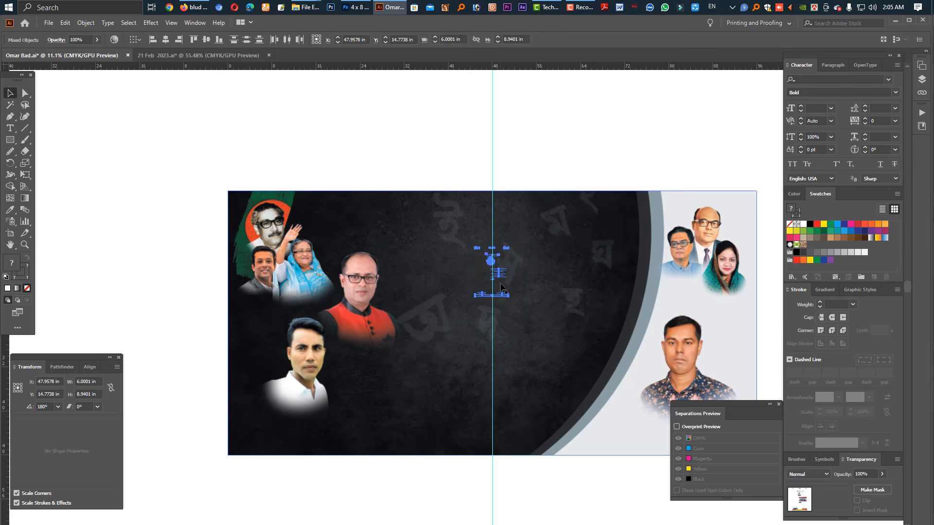
left_click_drag(493, 298, 491, 446)
left_click_drag(536, 287, 186, 206)
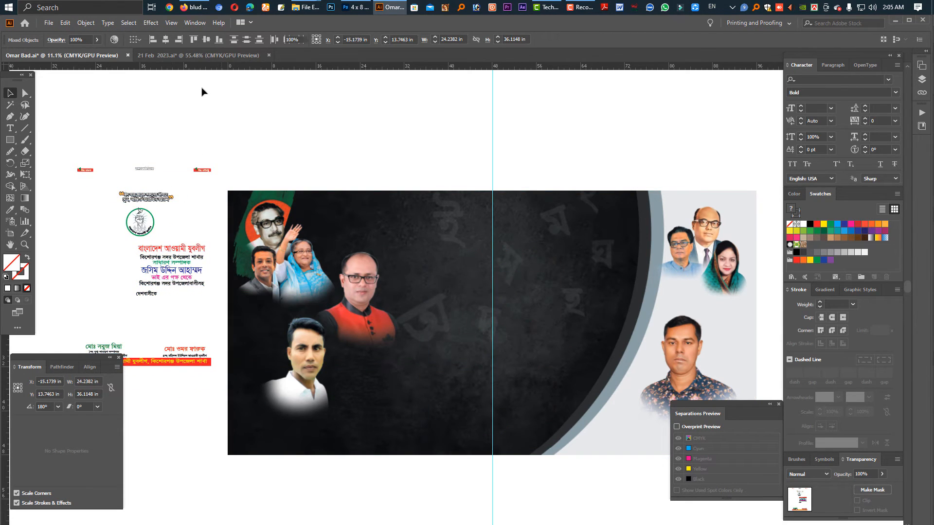
Lock the black rectangle in "21 Feb 2023.ai", copy the leaves, emblem and February lettering over it, and close that file without saving.
left_click(196, 56)
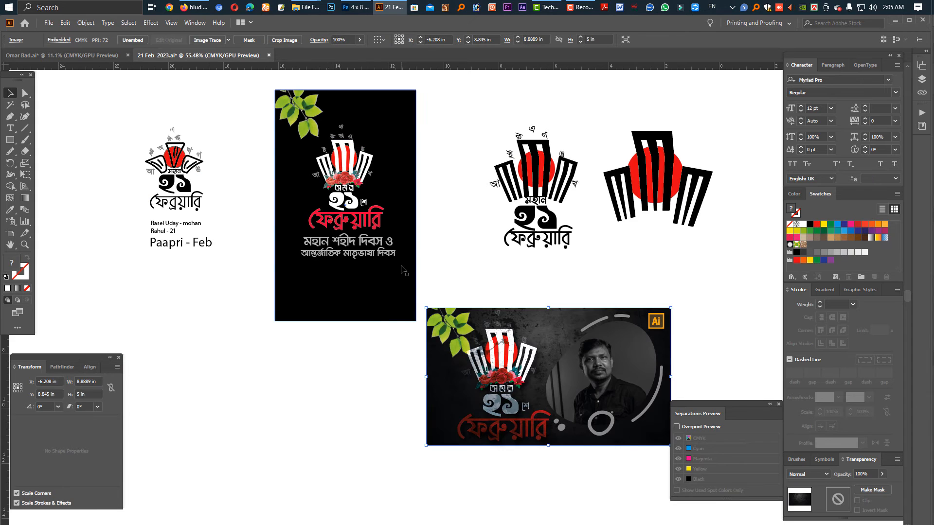
left_click(348, 178)
left_click(363, 279)
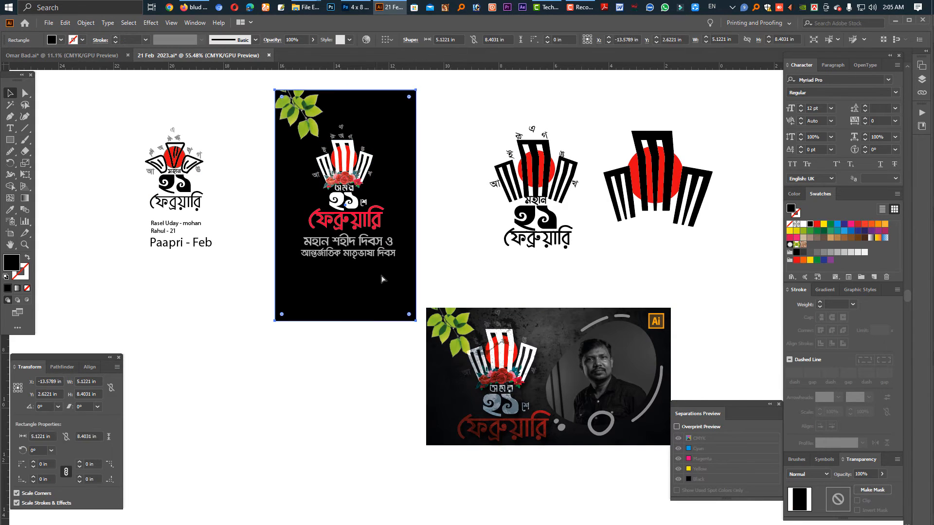
key("ctrl+2")
left_click_drag(393, 273, 275, 90)
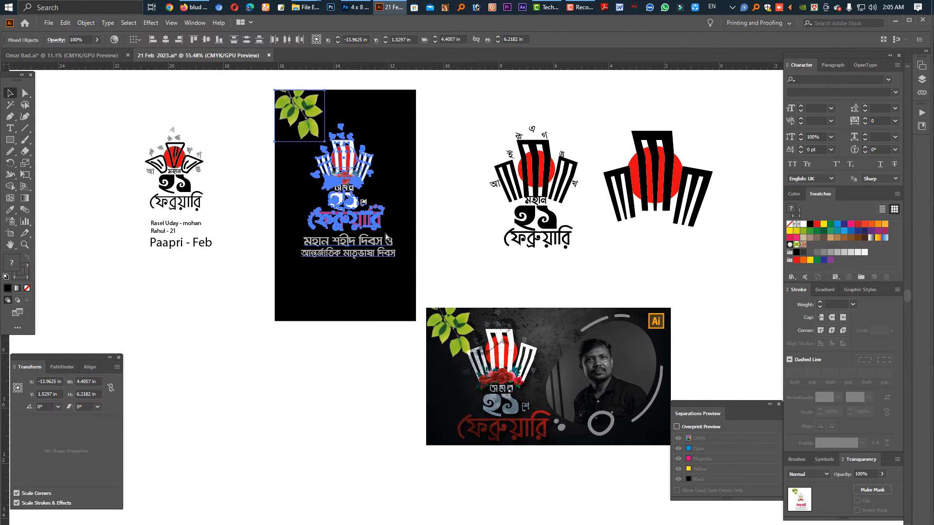
key("ctrl+w")
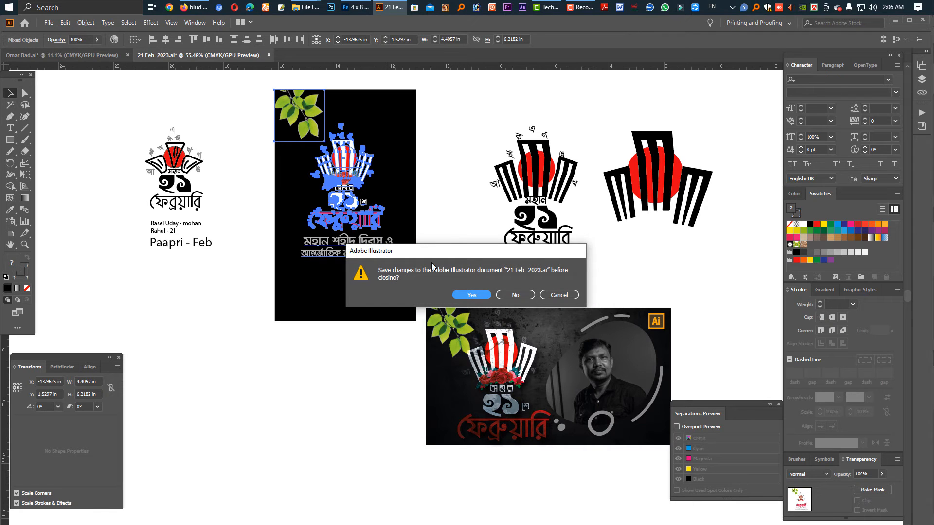
left_click(510, 297)
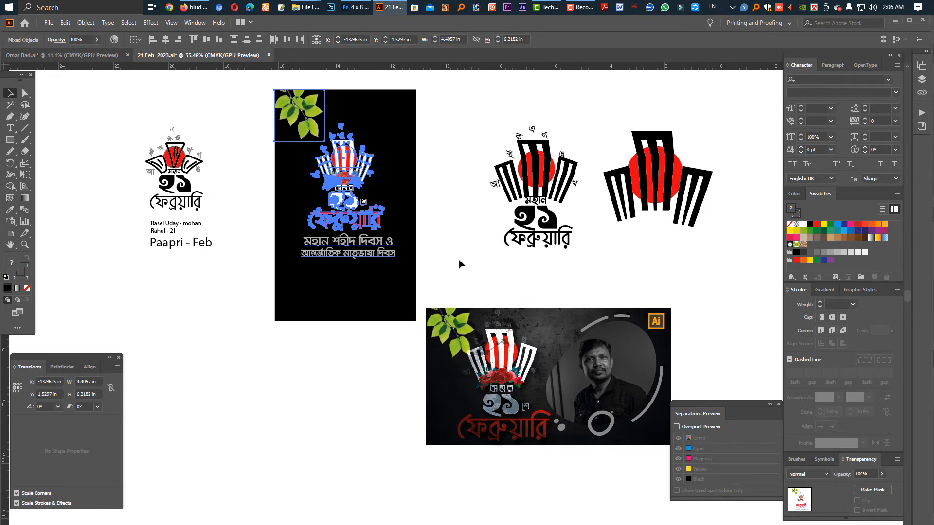
Paste the leaves, emblem and February lettering onto the banner and enlarge them to about 27 × 39 in around its centre.
key("ctrl+v")
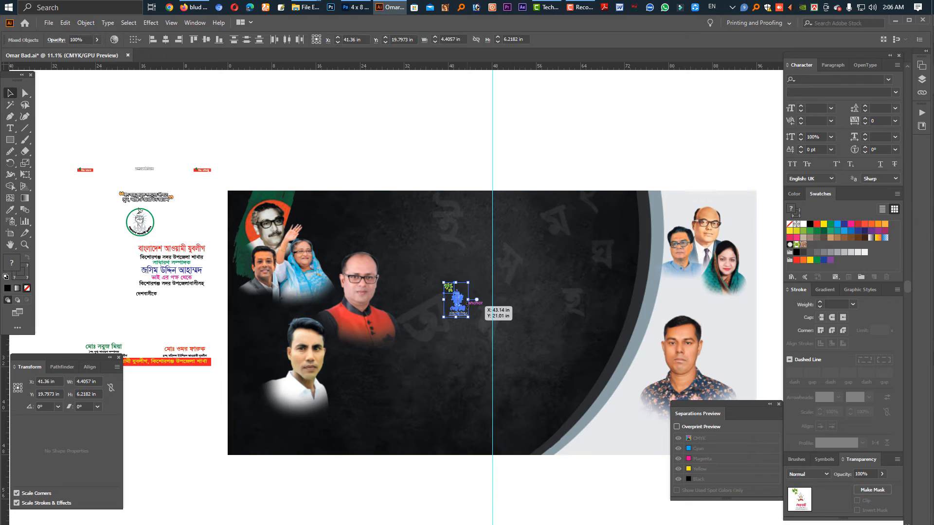
left_click_drag(469, 300, 530, 299)
left_click(433, 130)
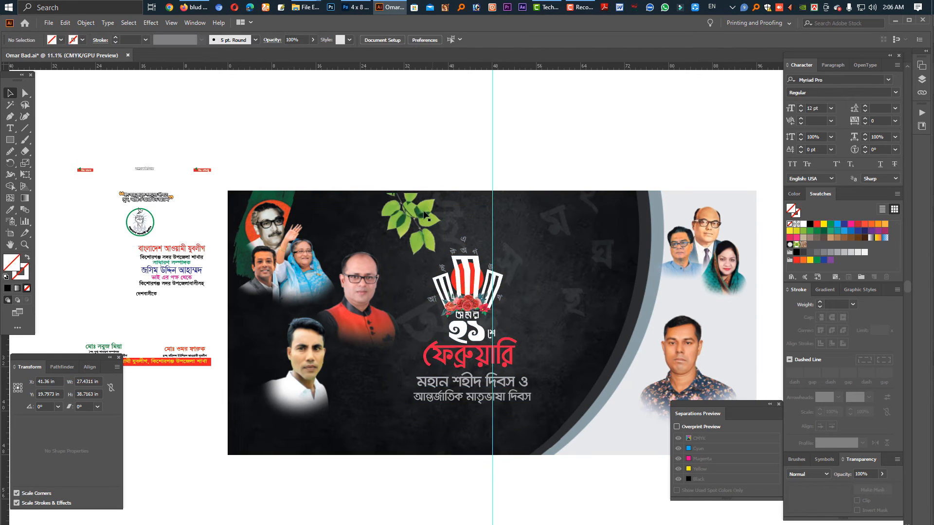
left_click_drag(421, 208, 382, 129)
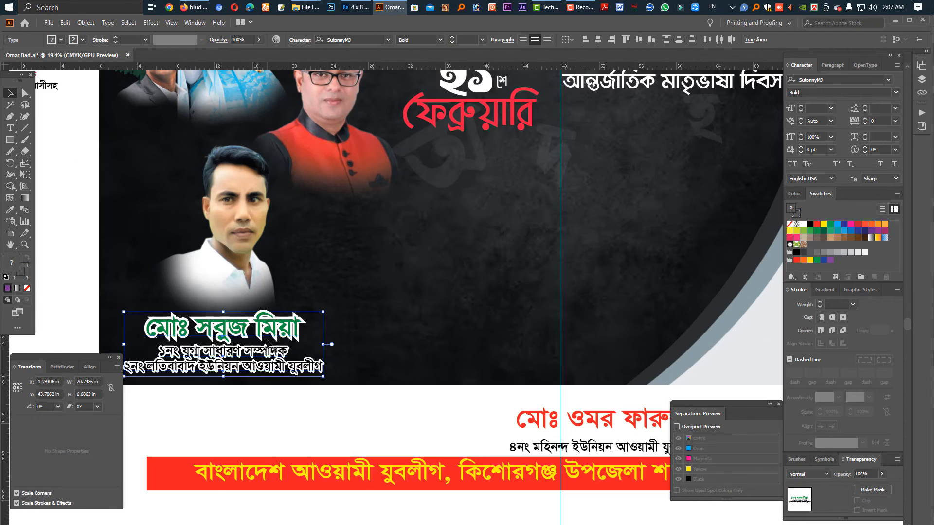
Nudge the name and designation text block slightly right beneath the banner's lower-left portrait.
key("shift+Right")
key("shift+Right")
key("shift+Right")
key("shift+Right")
key("space")
left_click_drag(267, 423, 323, 333)
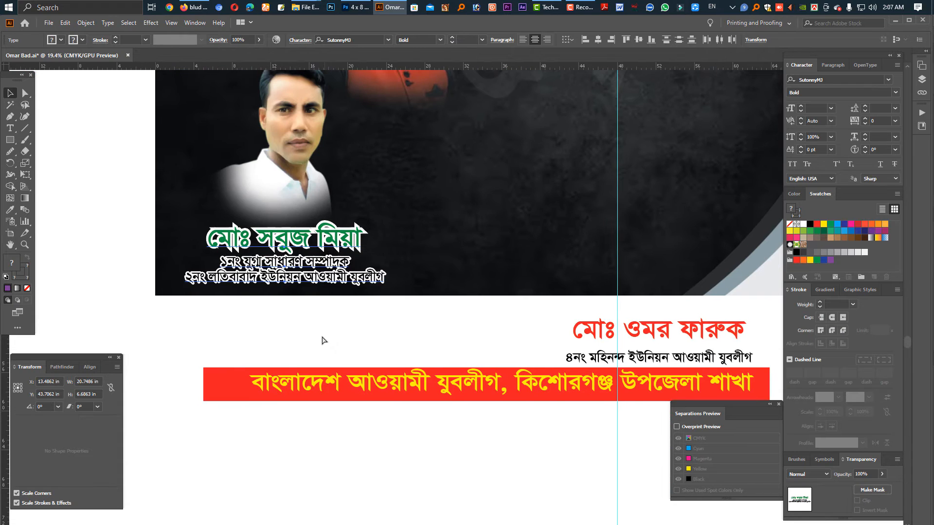
Delete the white outline copies behind the name and designation under the lower-left portrait, cutting the coloured text and pasting it back in front.
left_click(323, 334)
left_click(327, 276)
left_click(320, 263, "shift")
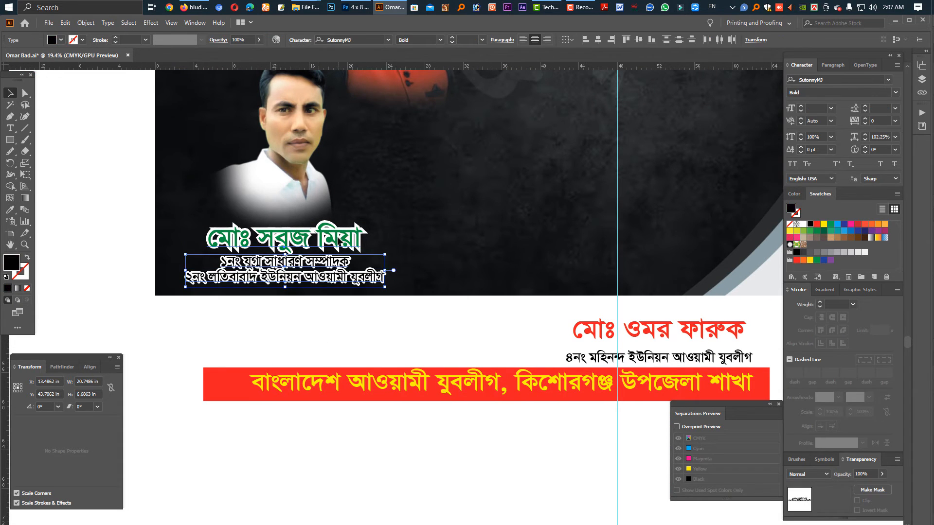
left_click(337, 238, "shift")
key("ctrl+x")
left_click_drag(347, 315, 298, 236)
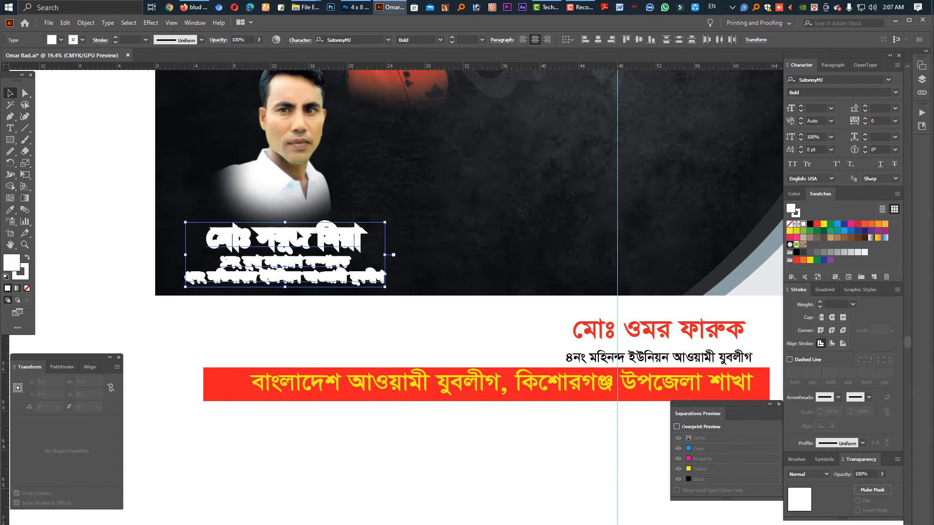
key("Delete")
key("ctrl+f")
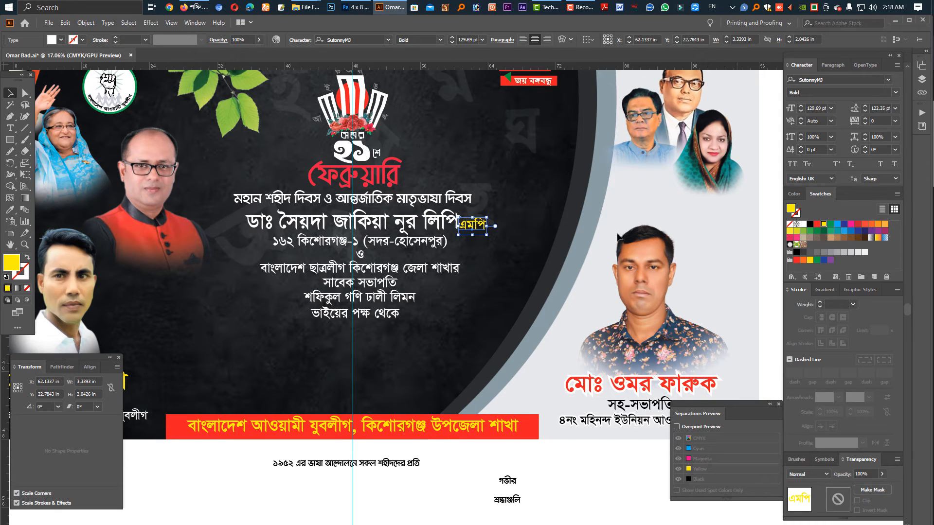
Make the "এমপি" suffix white, shift it slightly right, and fill the name line beside it with yellow.
left_click(467, 226)
left_click_drag(470, 228, 473, 229)
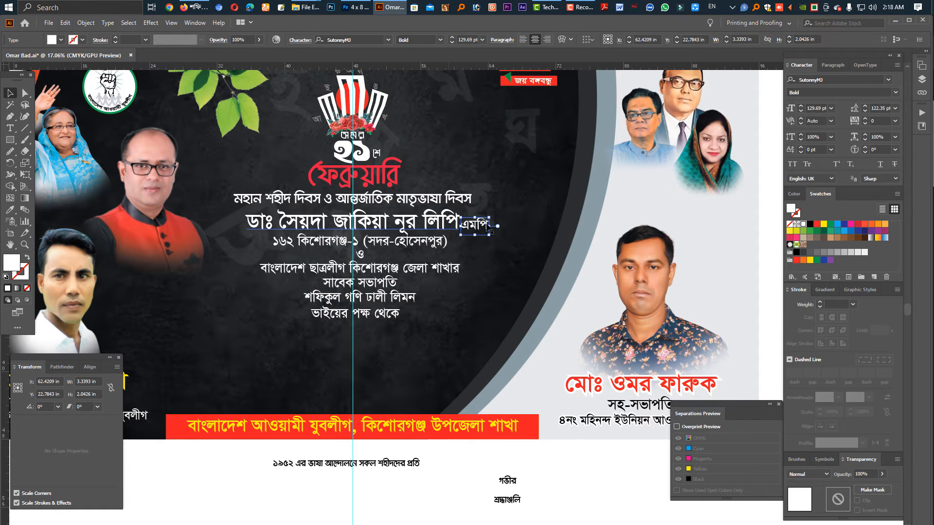
left_click(449, 226)
left_click(823, 224)
Slightly resize the constituency line under the yellow name and place the separate "ও" at the end of it.
left_click(412, 249)
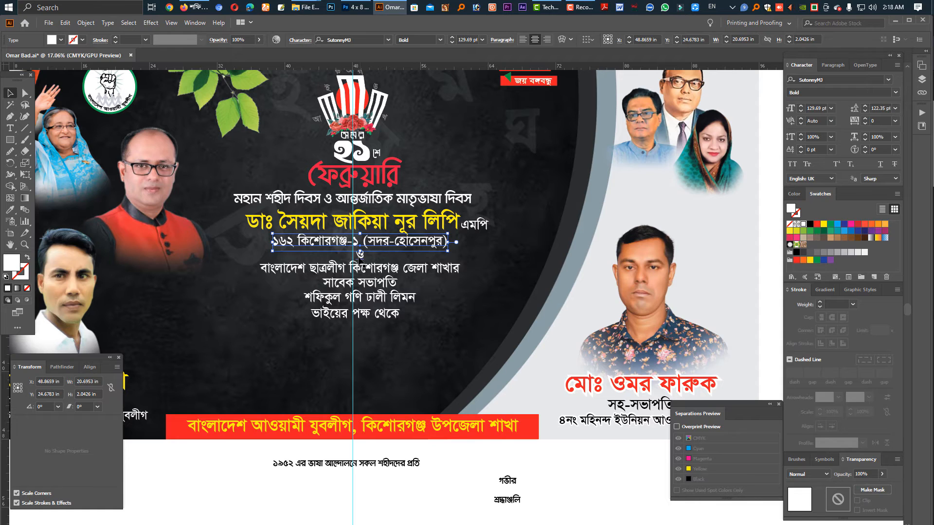
left_click_drag(361, 252, 364, 253)
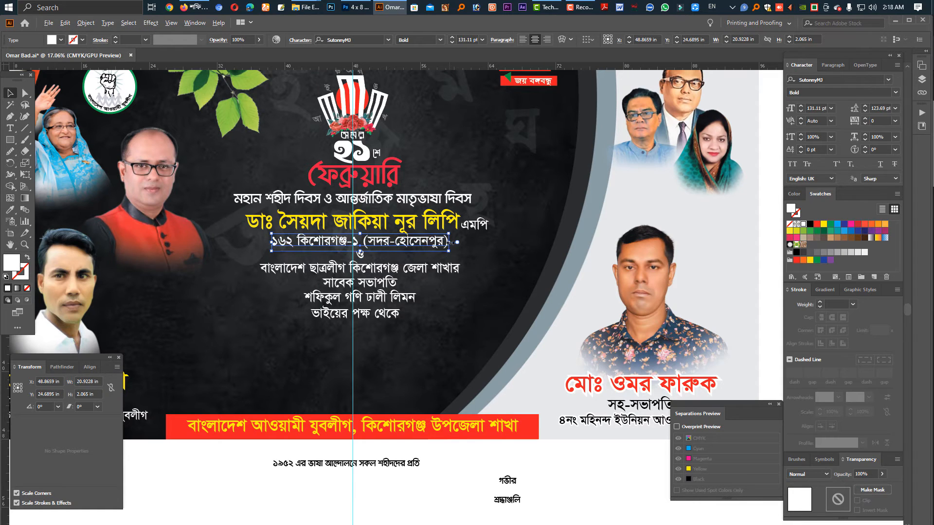
mouse_move(450, 243)
left_mouse_down()
mouse_move(359, 258)
mouse_move(456, 247)
left_mouse_up()
Join "বাংলাদেশ ছাত্রলীগ কিশোরগঞ্জ জেলা শাখার" and "সাবেক সভাপতি" into one line of text.
left_click(377, 266)
key("t")
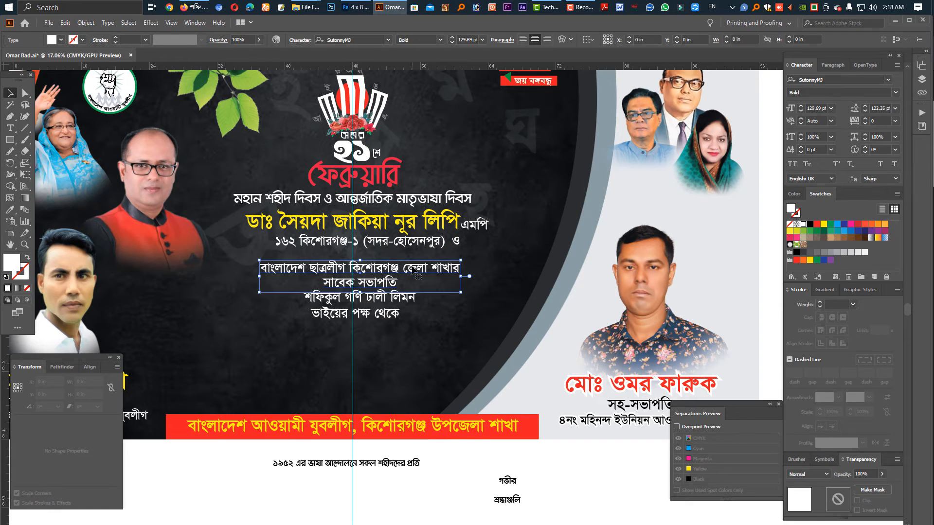
key("End")
key("Delete")
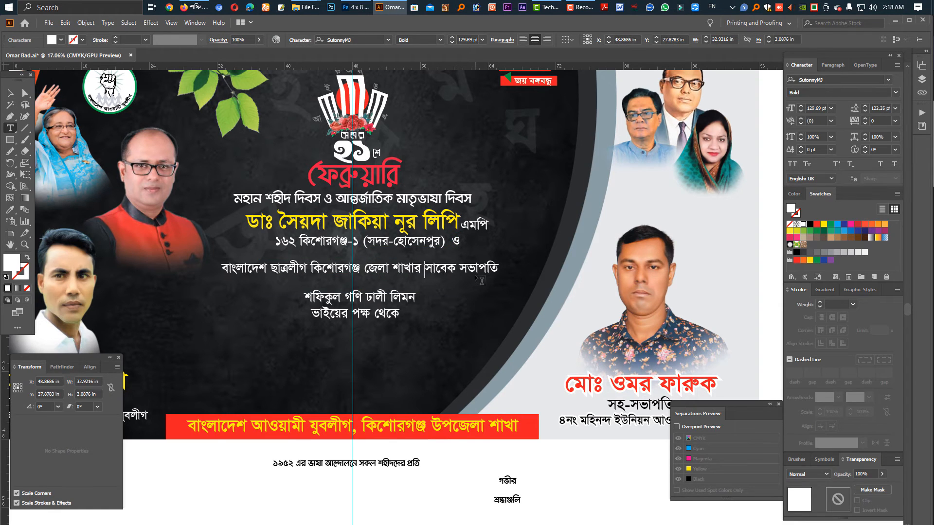
key("Escape")
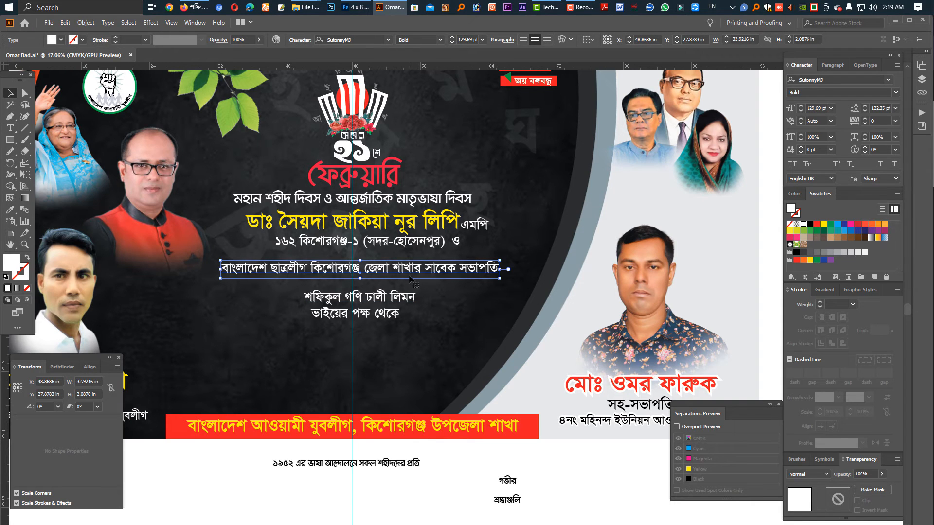
Move the district branch text up directly beneath the constituency line and break it before "সাবেক সভাপতি".
left_click_drag(417, 274, 494, 266)
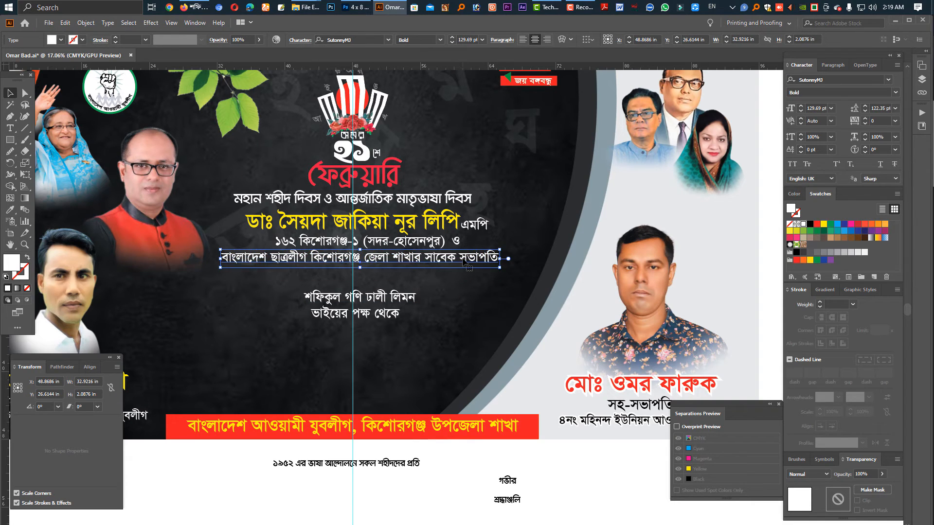
double_click(426, 262)
key("Return")
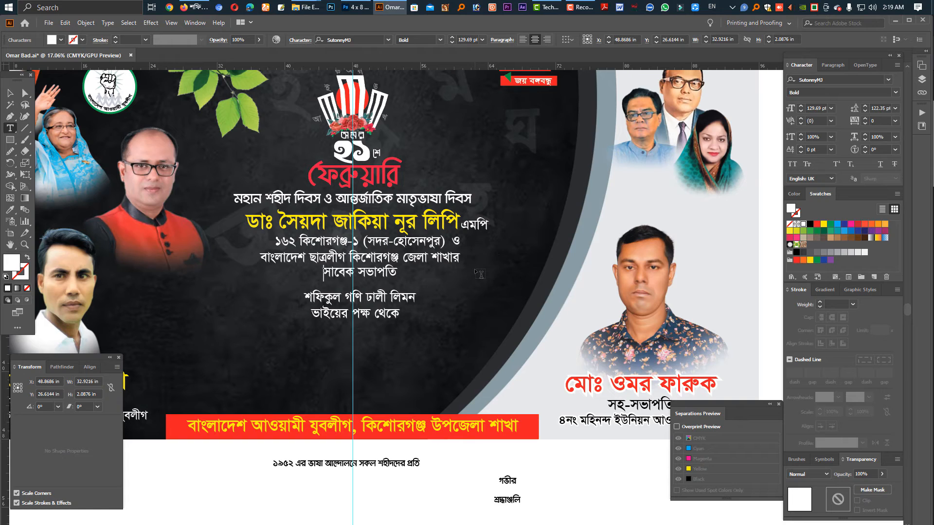
Enlarge "সাবেক সভাপতি" to 149.69 pt and lower it with a baseline shift of -12 pt.
key("shift+End")
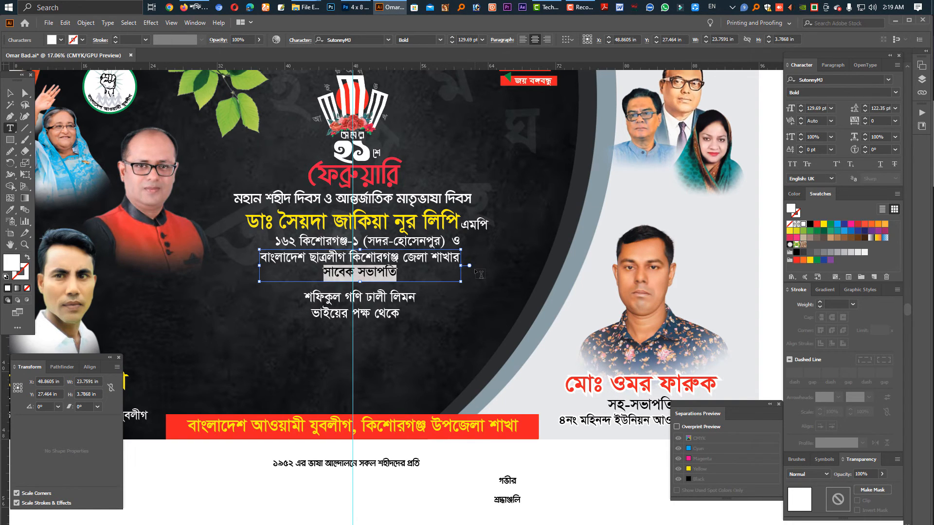
key("ctrl+shift+period")
key("ctrl+shift+period")
key("ctrl+shift+period")
key("ctrl+shift+period")
key("ctrl+shift+period")
key("ctrl+shift+period")
key("ctrl+shift+period")
key("ctrl+shift+period")
key("ctrl+shift+period")
key("ctrl+shift+period")
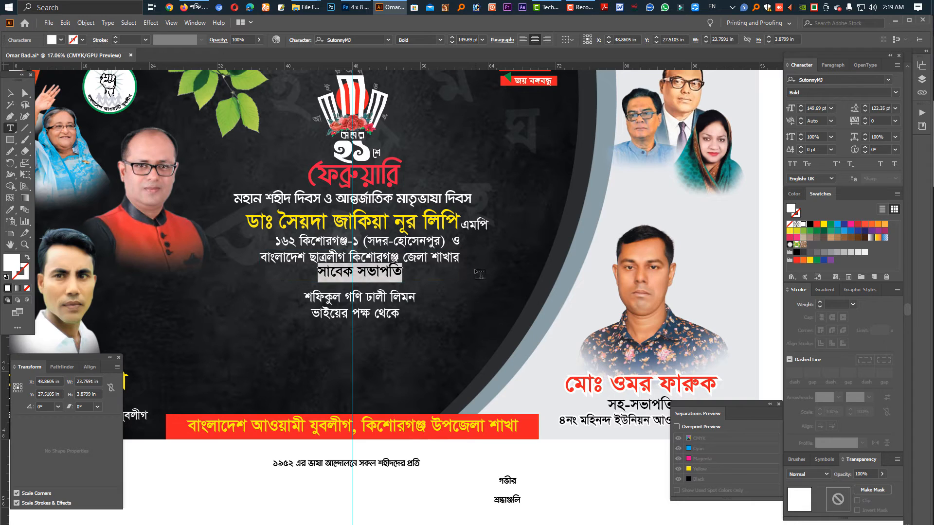
key("alt+shift+Down")
key("alt+shift+Down")
key("alt+shift+Down")
key("alt+shift+Down")
key("alt+shift+Down")
key("alt+shift+Down")
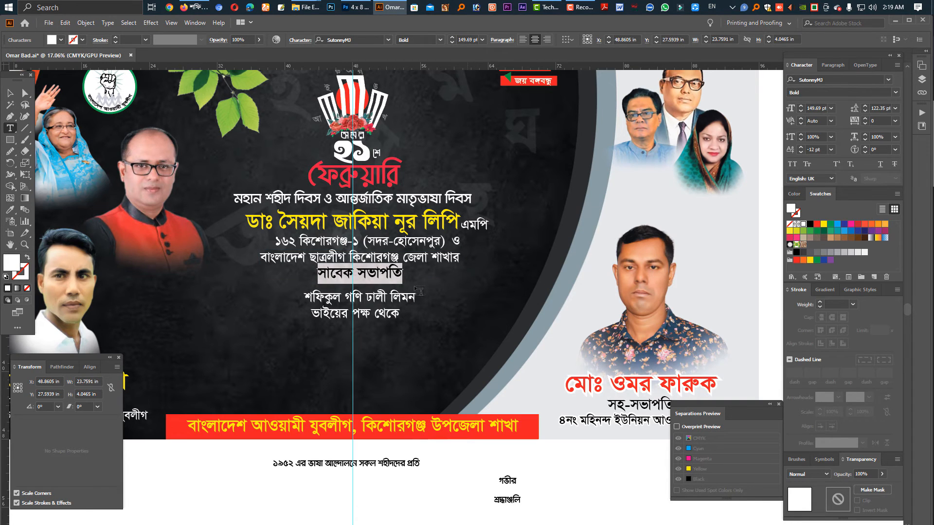
key("Escape")
Enlarge and widen the name line below "সাবেক সভাপতি" to about 28 in wide at 206.29 pt and fill it yellow.
left_click(410, 300)
left_click_drag(412, 301, 481, 293)
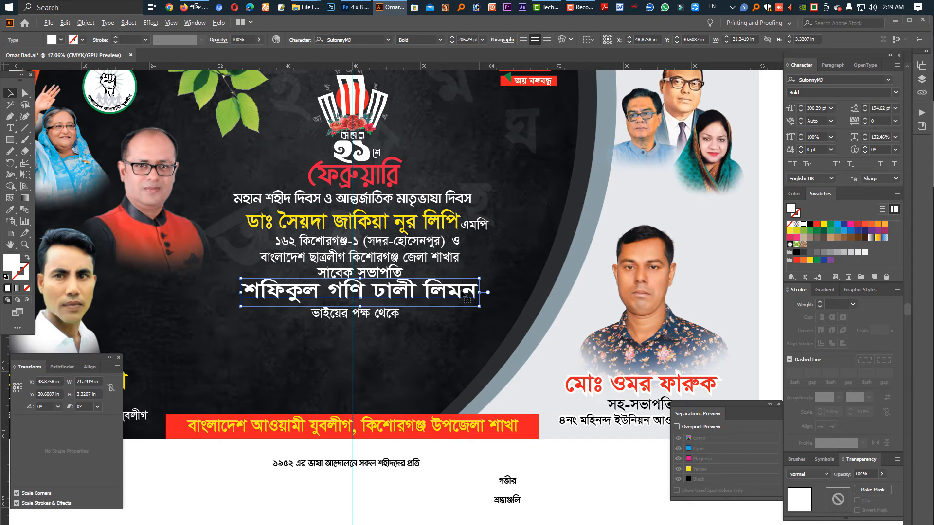
left_click(823, 224)
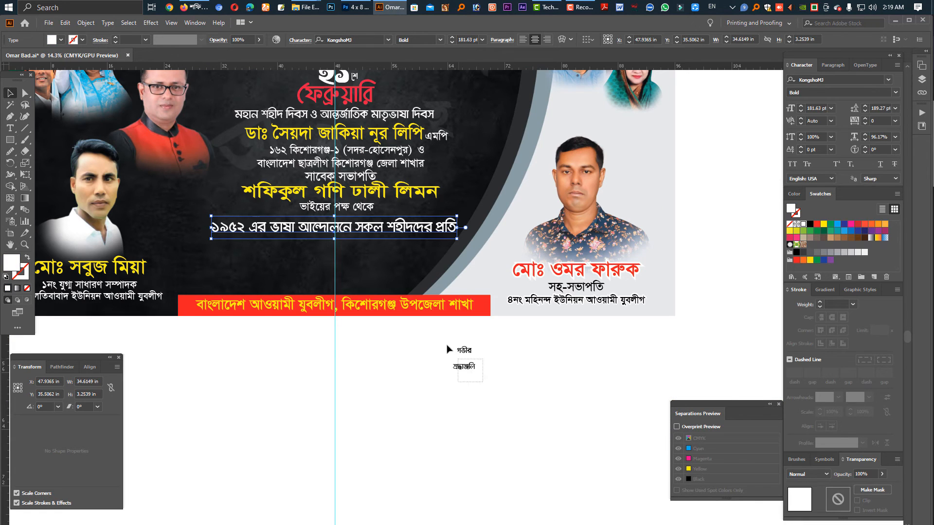
left_click_drag(446, 343, 342, 280)
left_click(491, 392)
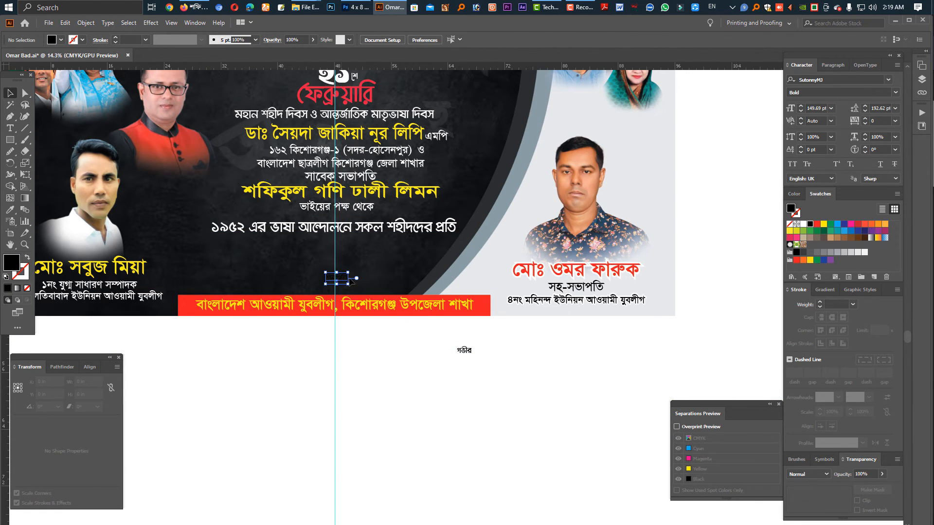
Fill "শ্রদ্ধাঞ্জলি" yellow, raise it above the red strip and set its font to Li Byomgraphy Koushali ANSI V1.
left_click(823, 225)
left_click_drag(366, 278, 363, 269)
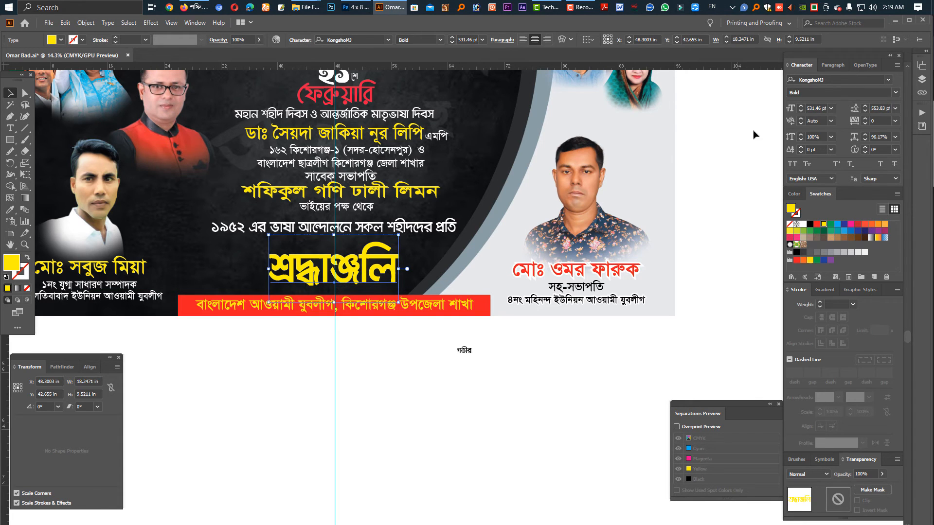
left_click(817, 81)
type("Li")
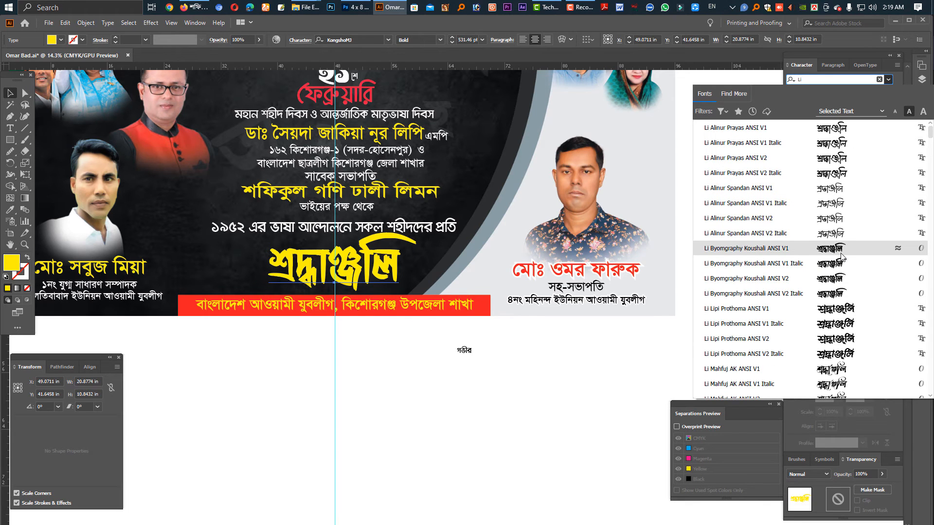
left_click(842, 258)
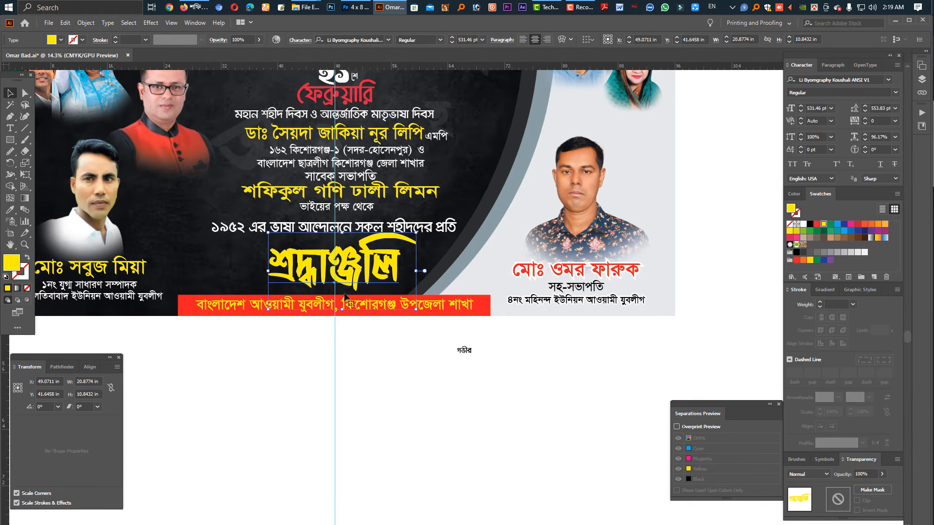
Centre "শ্রদ্ধাঞ্জলি" near the vertical guide above the red strip and change its fill to white.
scroll(374, 277, "up", 2)
left_click_drag(342, 270, 384, 278)
left_click(471, 322)
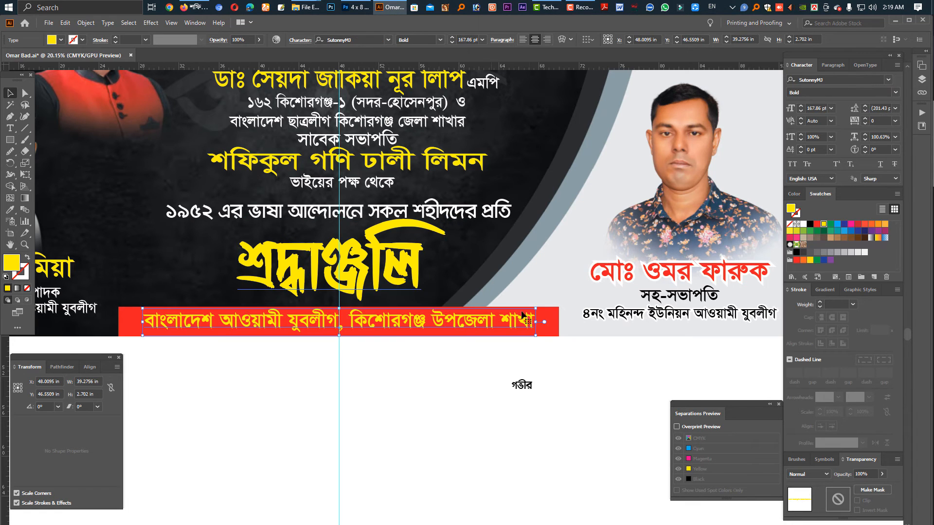
left_click(405, 281)
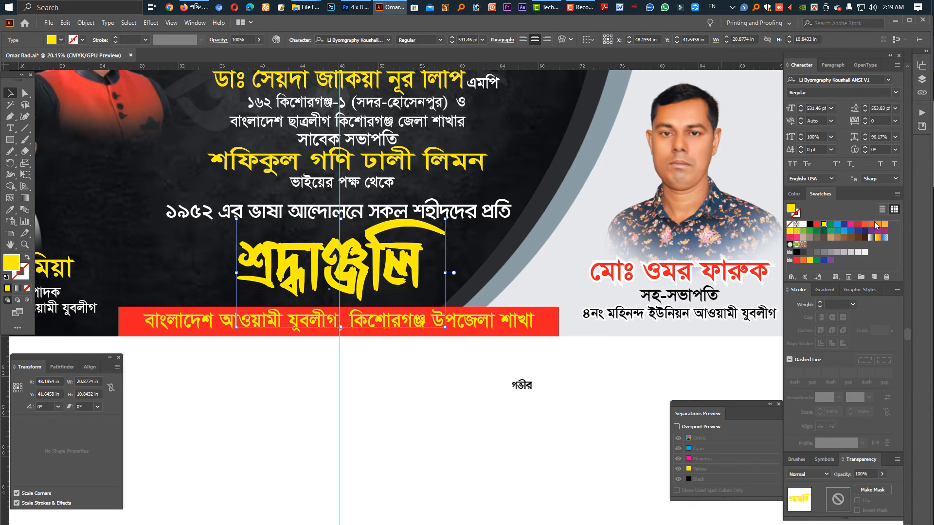
left_click(803, 224)
left_click(496, 330)
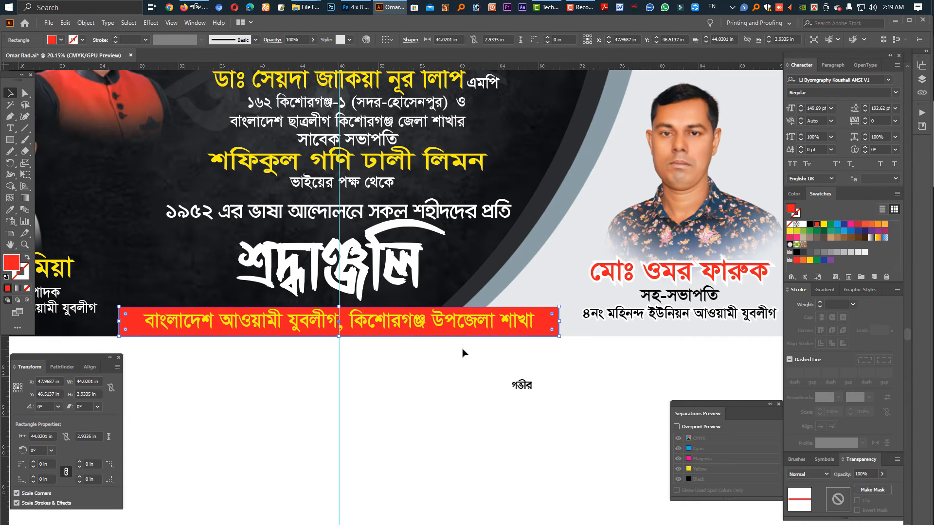
Raise the "১৯৫২ এর ভাষা আন্দোলনে সকল শহীদদের প্রতি" line and scale it down to about 33.2 in wide at 174.36 pt.
left_click(394, 291)
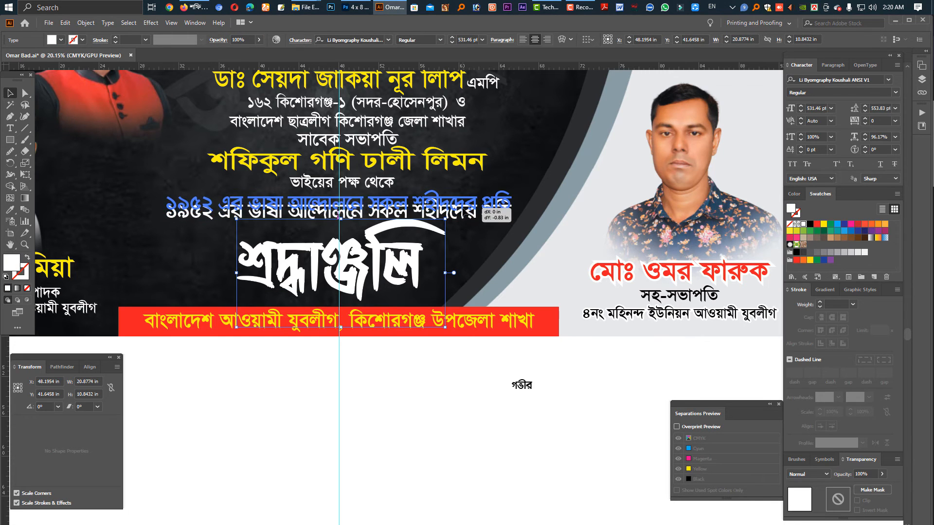
left_click(507, 215)
left_click_drag(512, 204, 504, 205)
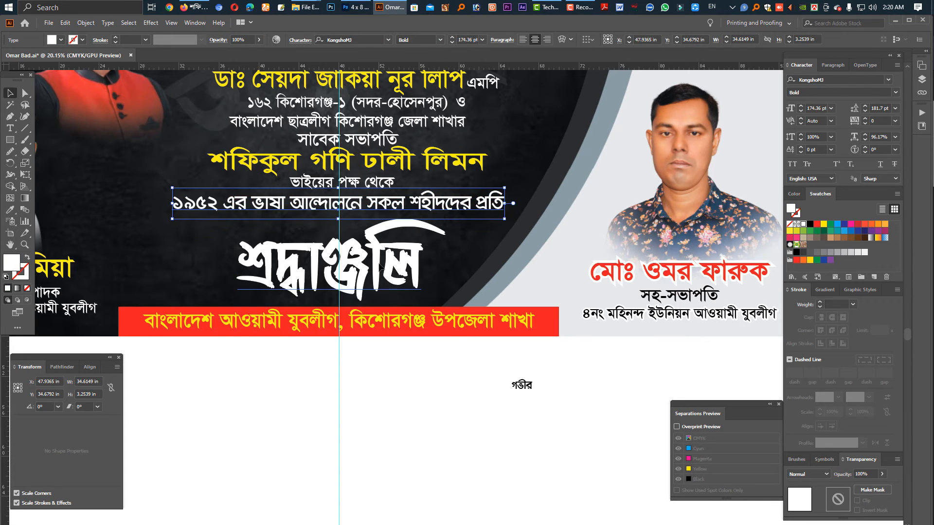
Place "গভীর" from below the banner just above the start of "শ্রদ্ধাঞ্জলি" and fill it white.
left_click(414, 270)
left_click(528, 387)
left_click_drag(534, 388, 544, 389)
left_click_drag(533, 391, 307, 244)
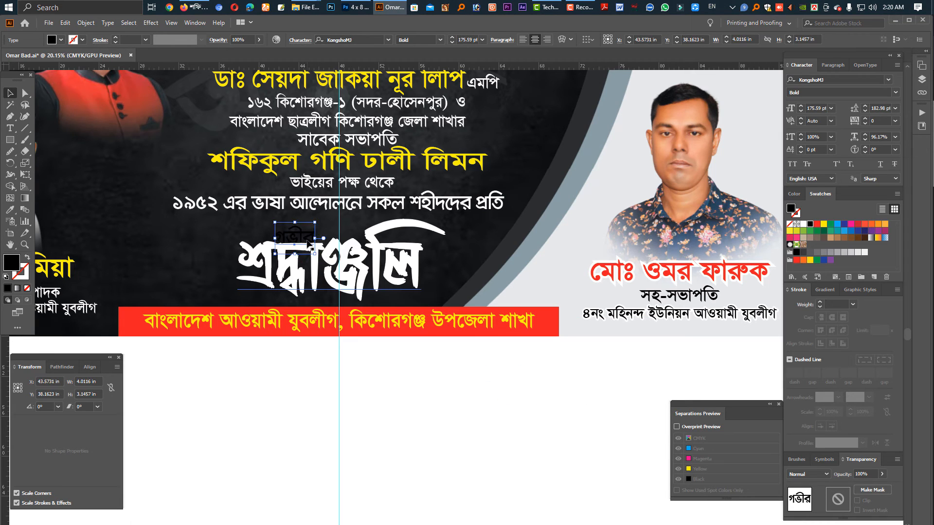
key("shift+Up")
key("shift+Up")
key("shift+Up")
key("shift+Up")
key("shift+Up")
left_click(803, 224)
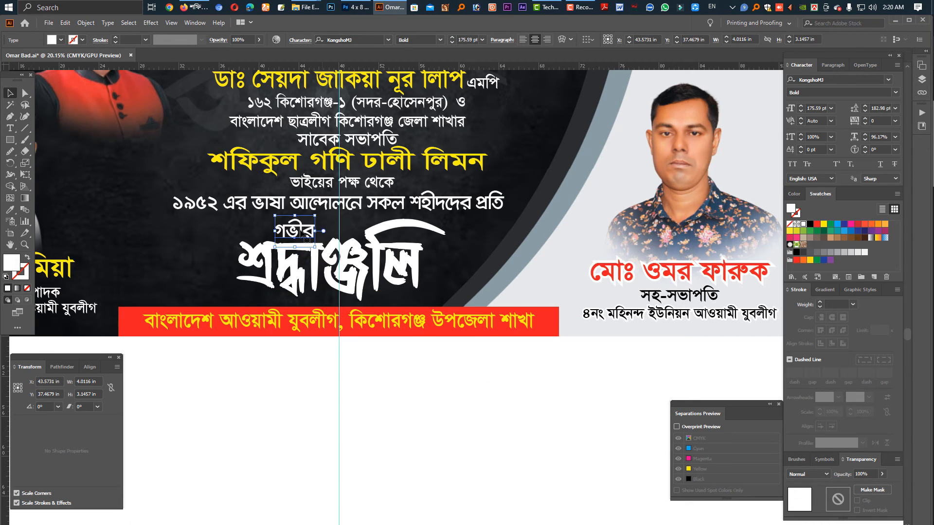
Put spaces between the letters of "গভীর" and widen the word to a horizontal scale of 140.34%.
double_click(295, 234)
left_click(305, 233)
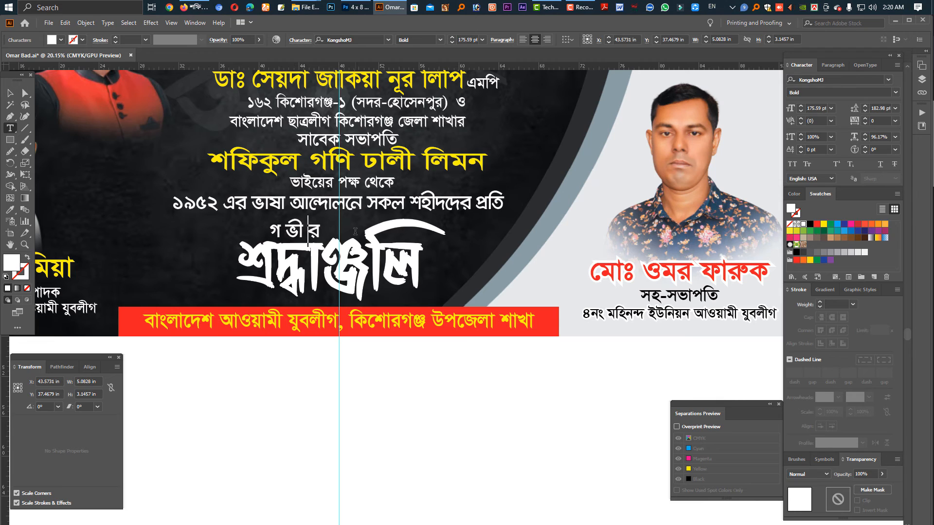
key("Escape")
mouse_move(322, 232)
left_mouse_down()
mouse_move(360, 236)
mouse_move(334, 232)
left_mouse_up()
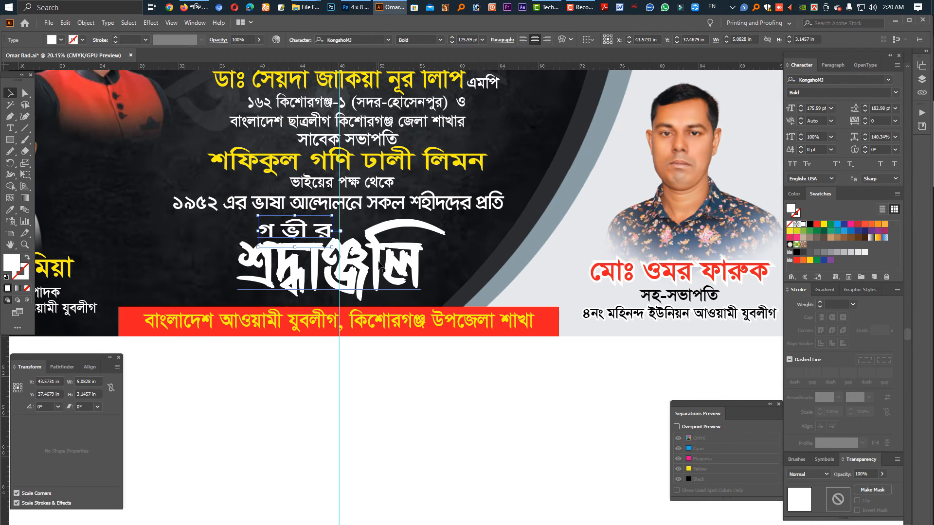
left_click(386, 278, "shift")
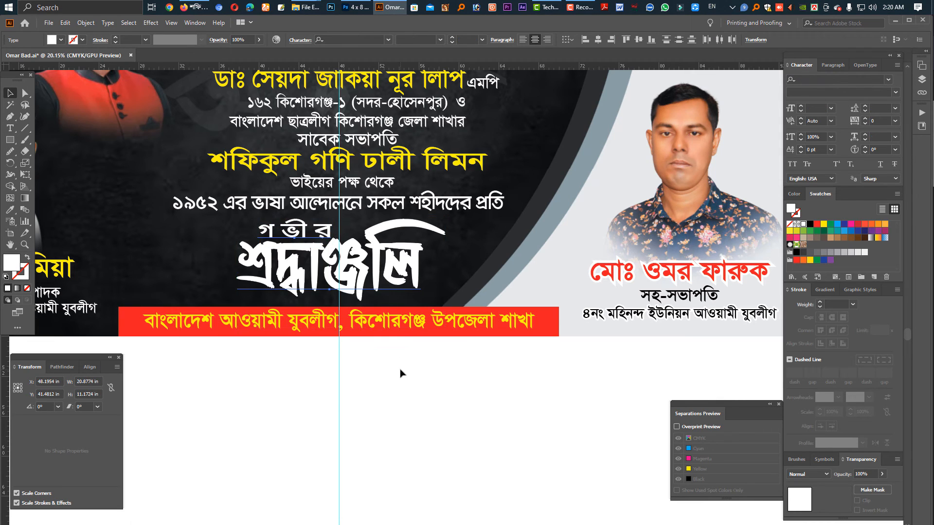
left_click(440, 419)
Lower the "১৯৫২ এর ভাষা আন্দোলনে" line slightly, fill it red and add a white-stroked copy behind it as an outline.
left_click_drag(432, 203, 435, 206)
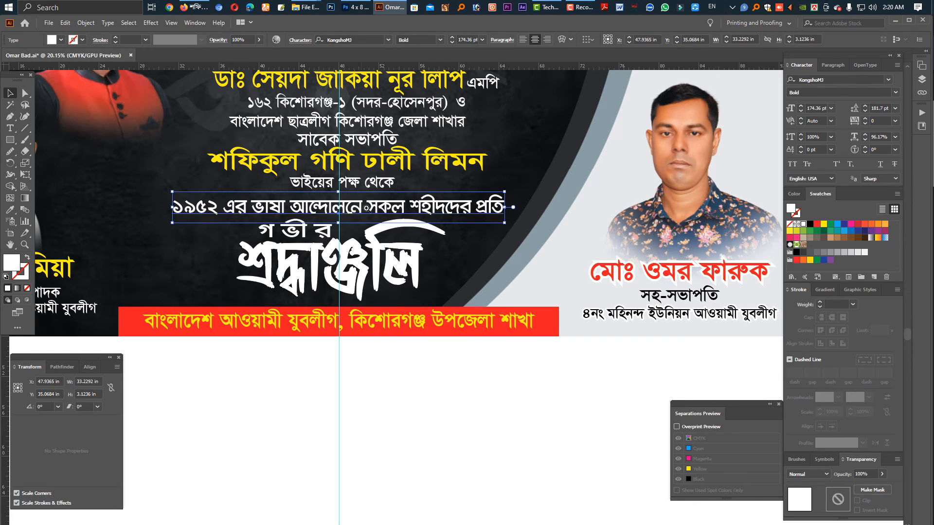
key("ctrl+c")
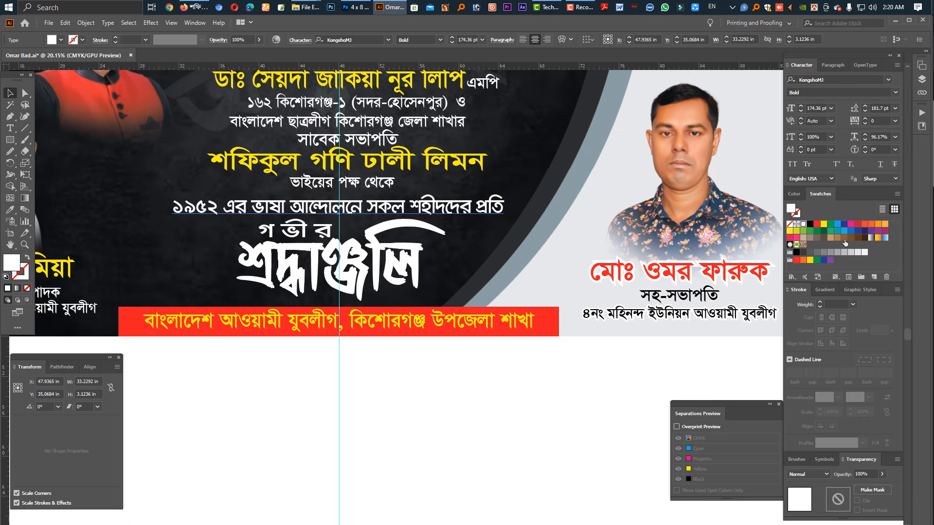
left_click(817, 224)
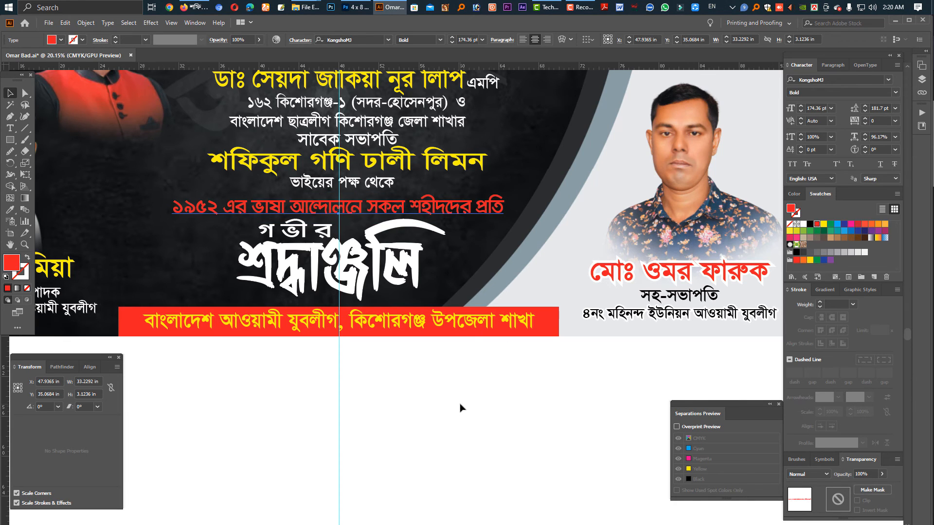
key("ctrl+shift+b")
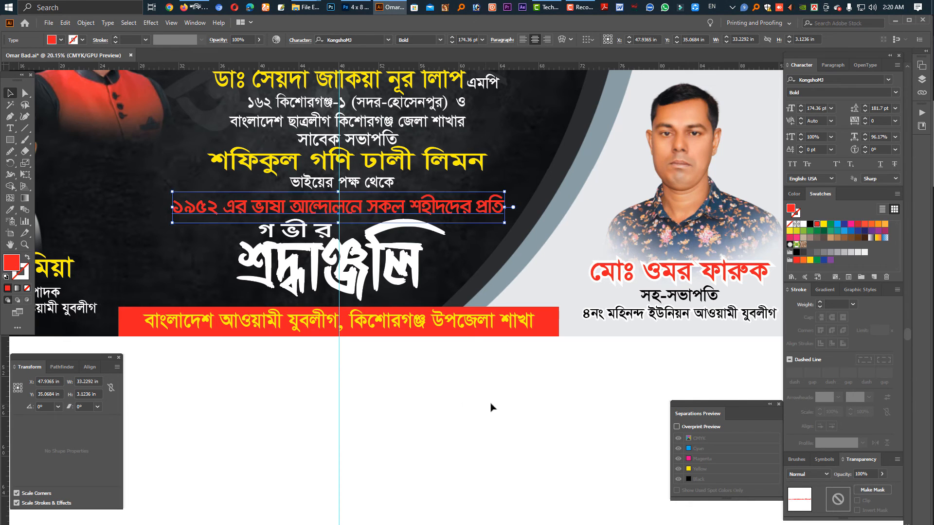
left_click(804, 224)
left_click(819, 305)
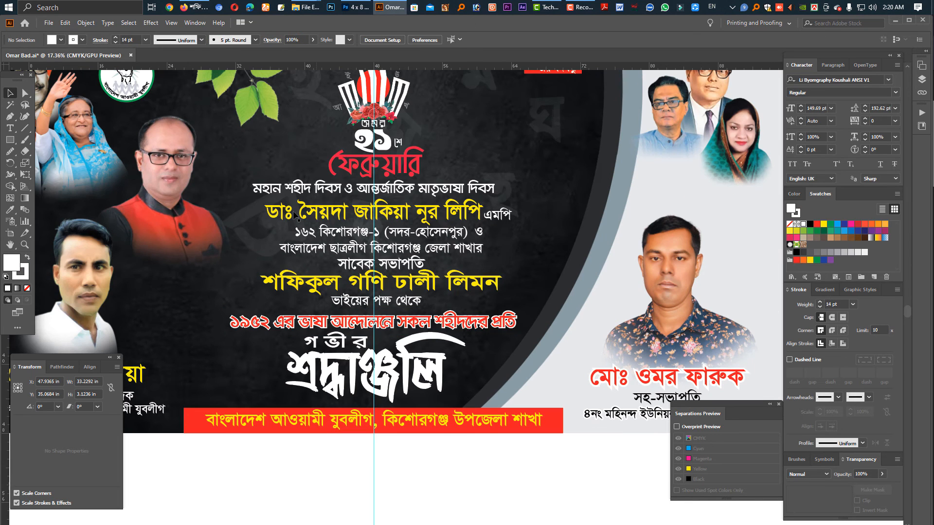
left_click(229, 193)
Centre the caption lines from "মহান শহীদ দিবস" to "ভাইয়ের পক্ষ থেকে" on one vertical axis and bring "ও" closer to the constituency line.
left_click_drag(236, 184, 523, 308)
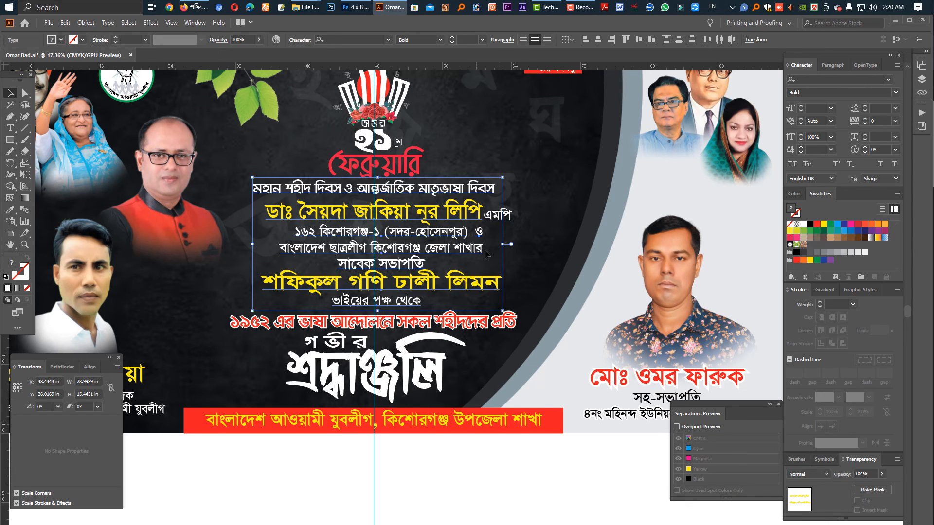
left_click(89, 367)
left_click(36, 392)
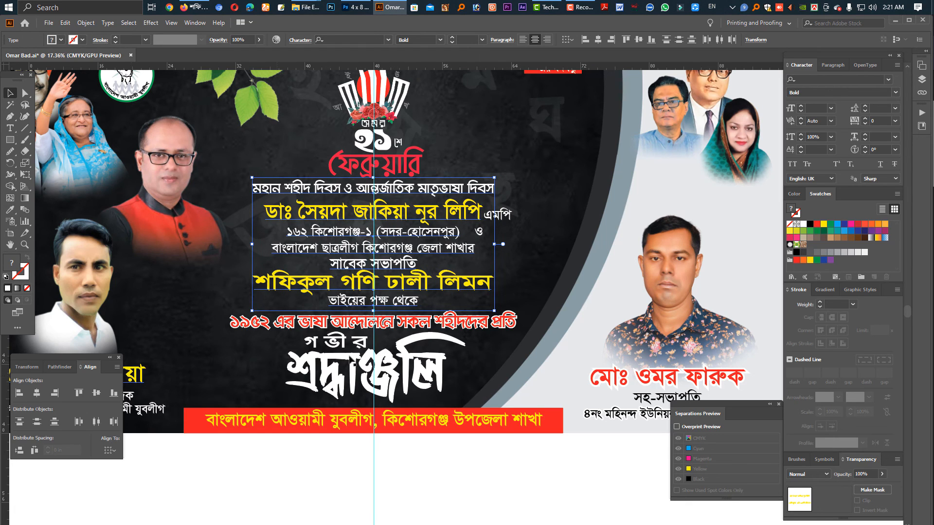
left_click(519, 272)
scroll(454, 209, "up", 4)
left_click(362, 272)
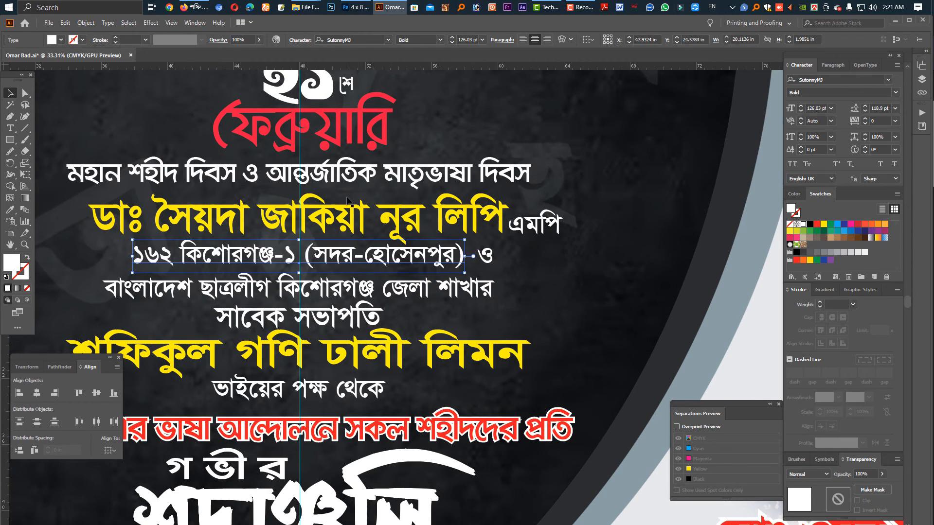
scroll(465, 240, "down", 2)
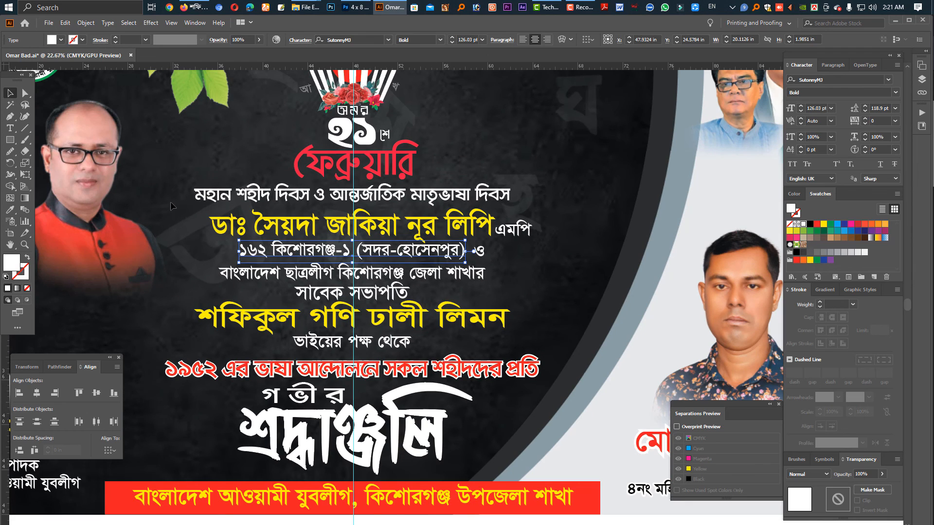
Group the centred caption lines and apply a black Multiply drop shadow with 75% opacity, 0.1 in X and Y offsets and 0.07 in blur.
left_click_drag(179, 191, 582, 345)
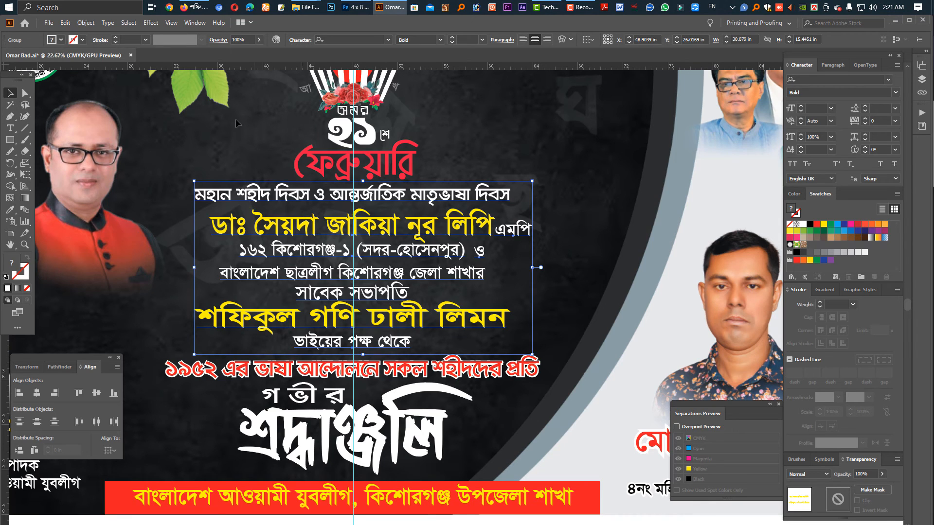
left_click(150, 23)
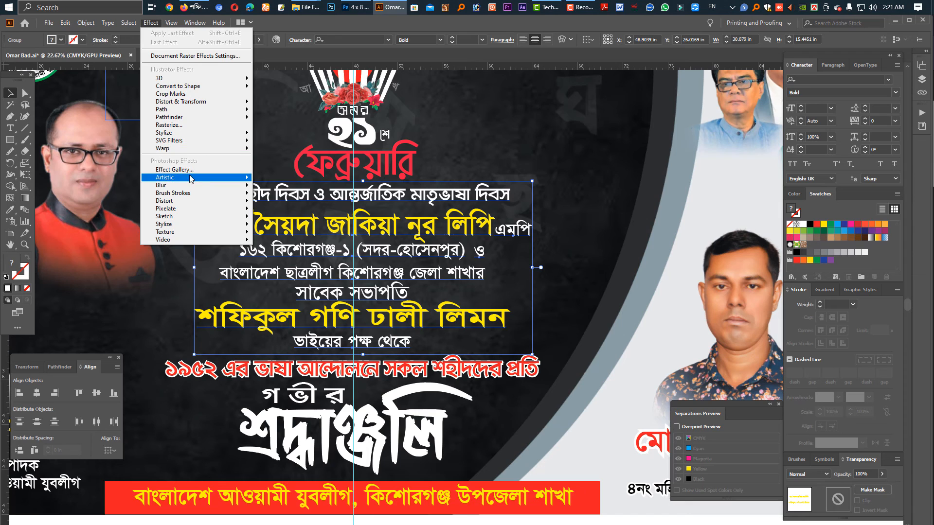
mouse_move(205, 133)
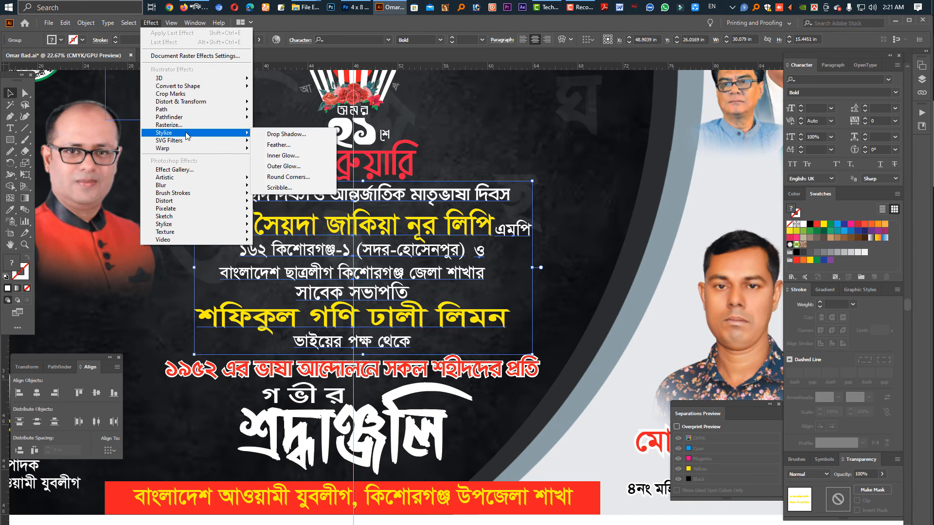
left_click(280, 134)
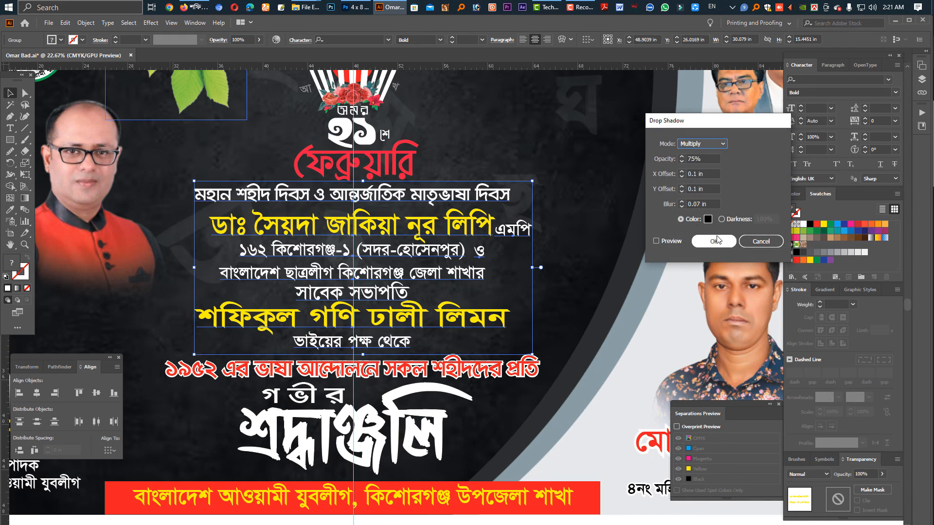
left_click(655, 243)
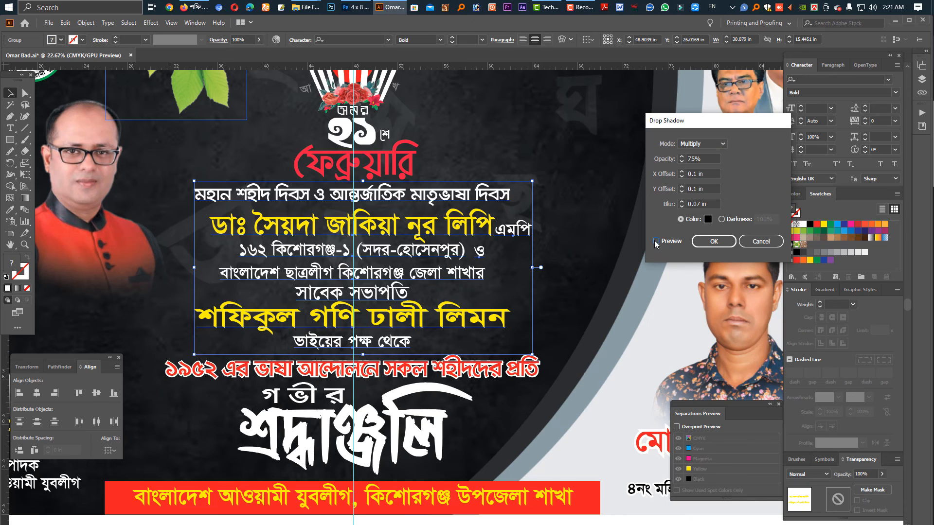
left_click(656, 241)
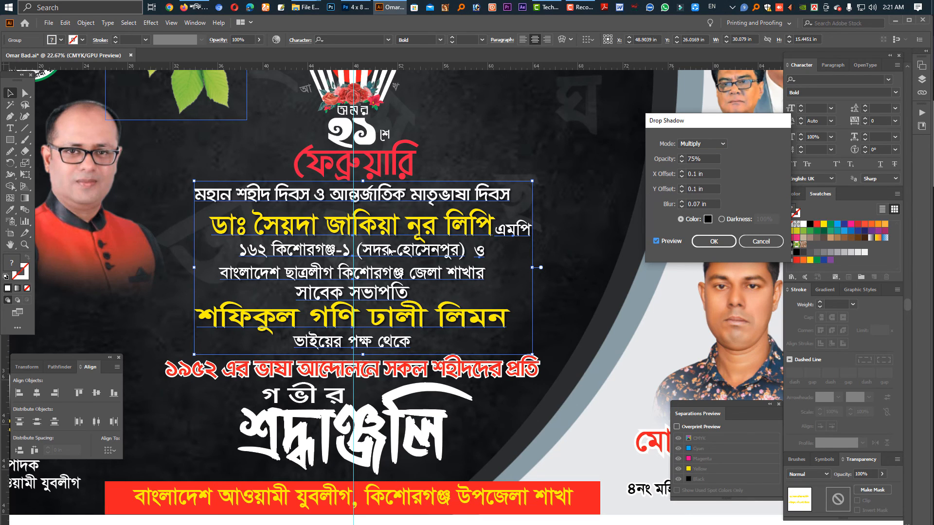
left_click(713, 241)
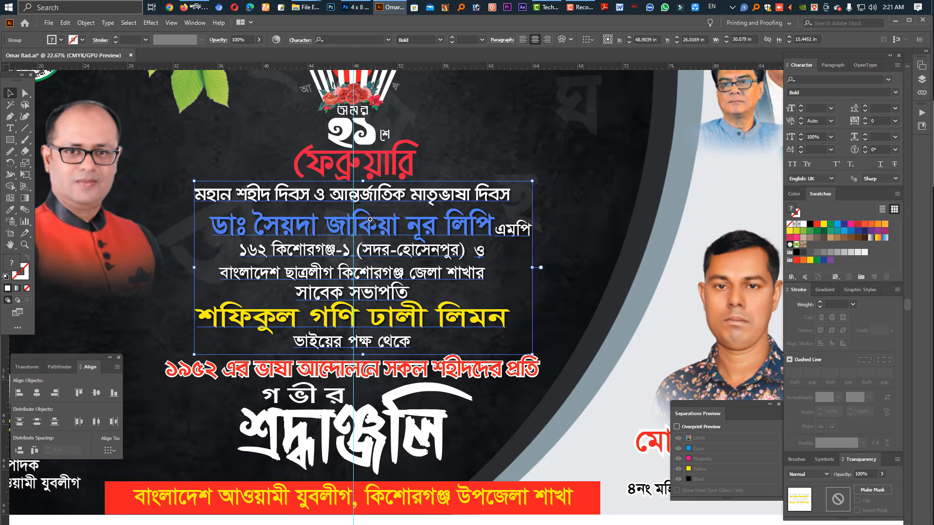
Check the drop shadow on the caption group up close and expand the group's appearance.
scroll(370, 220, "up", 8)
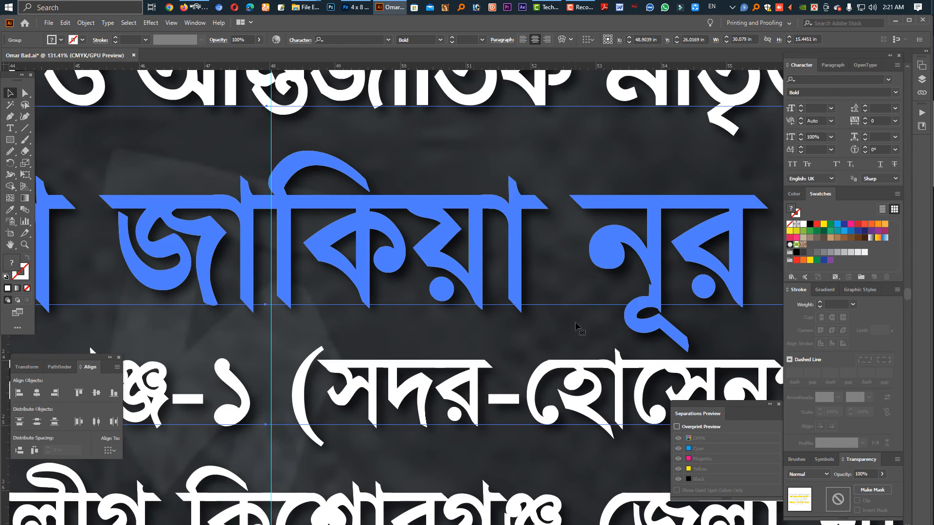
scroll(575, 304, "down", 7)
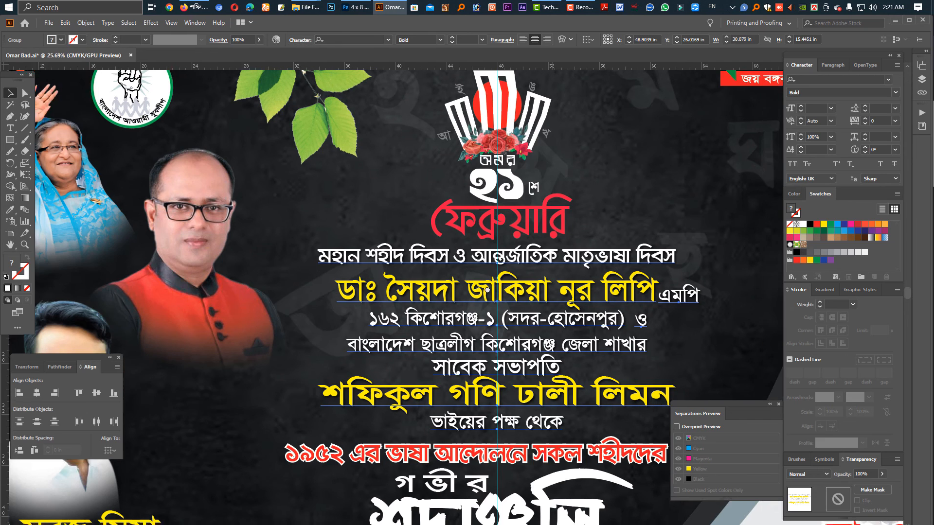
scroll(445, 297, "up", 3)
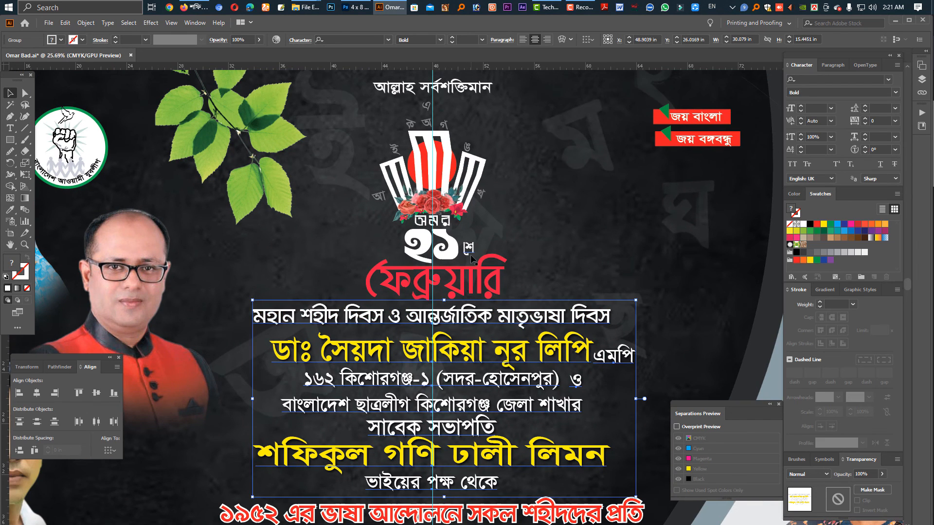
left_click(89, 24)
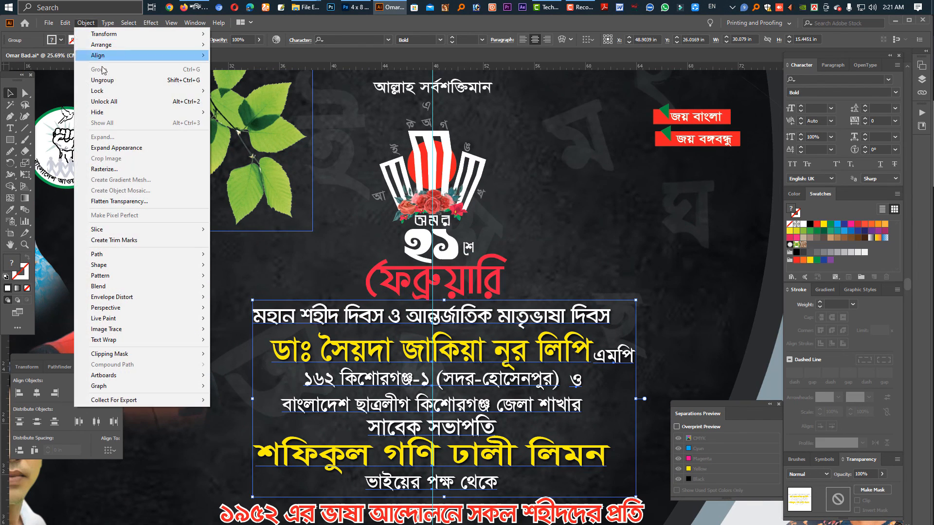
left_click(123, 148)
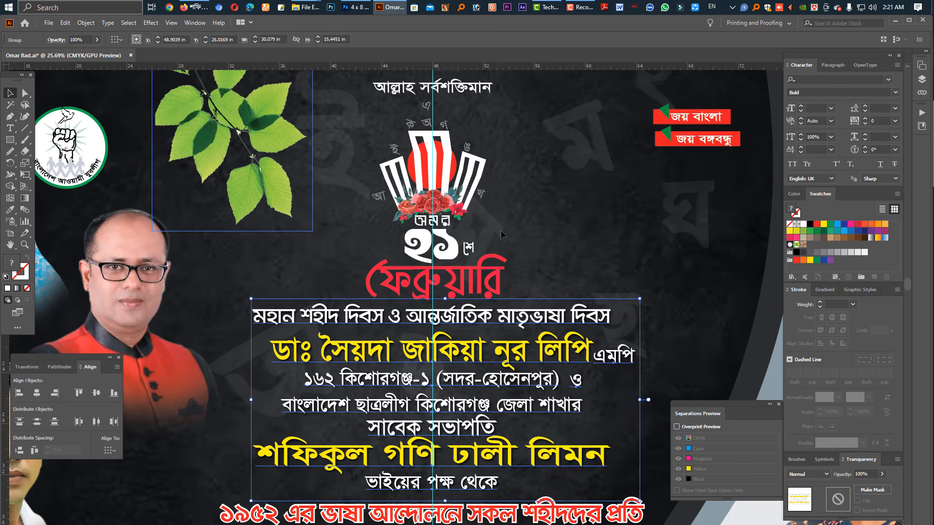